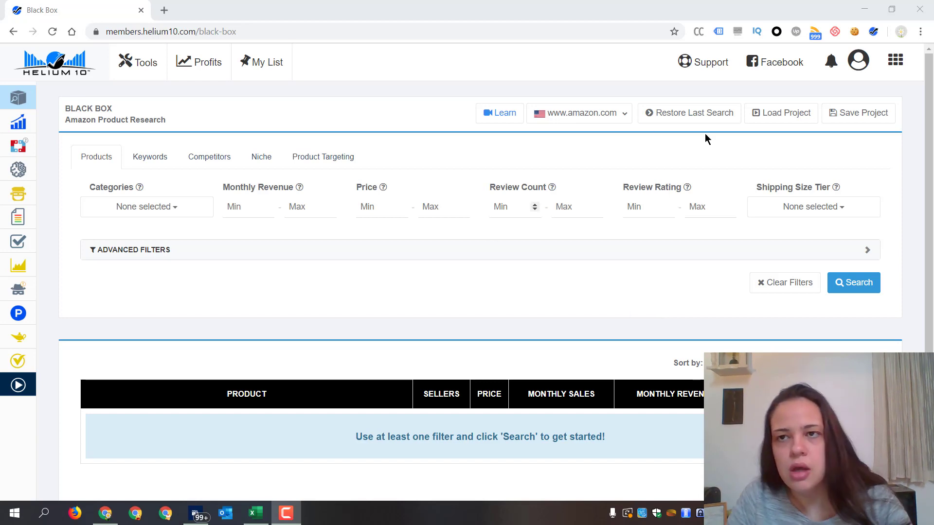
Step: Limit the product search to the Pet Supplies category
mouse_move(6, 288)
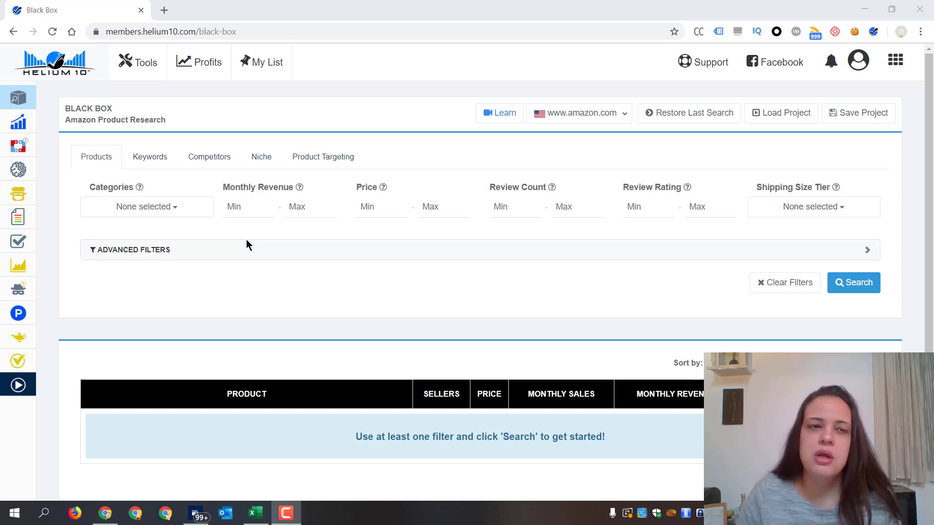
left_click(179, 210)
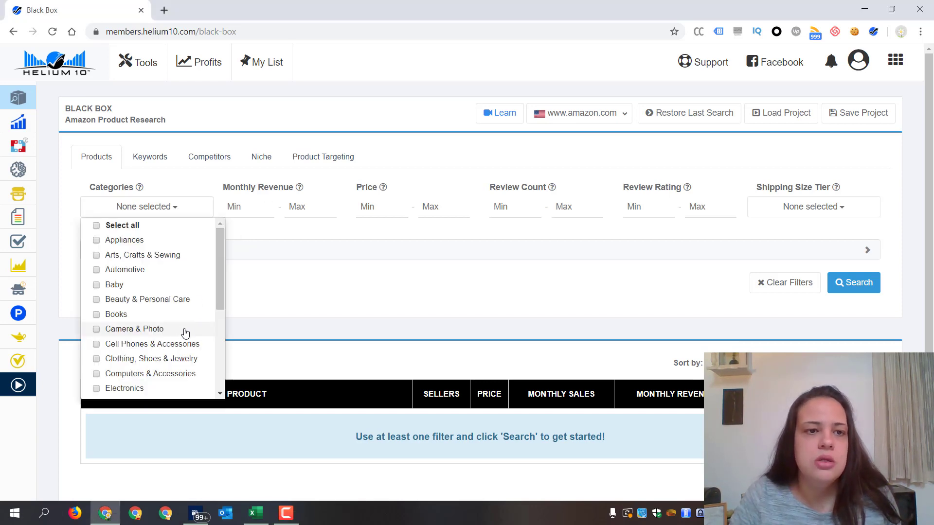
scroll(184, 336, "down", 4)
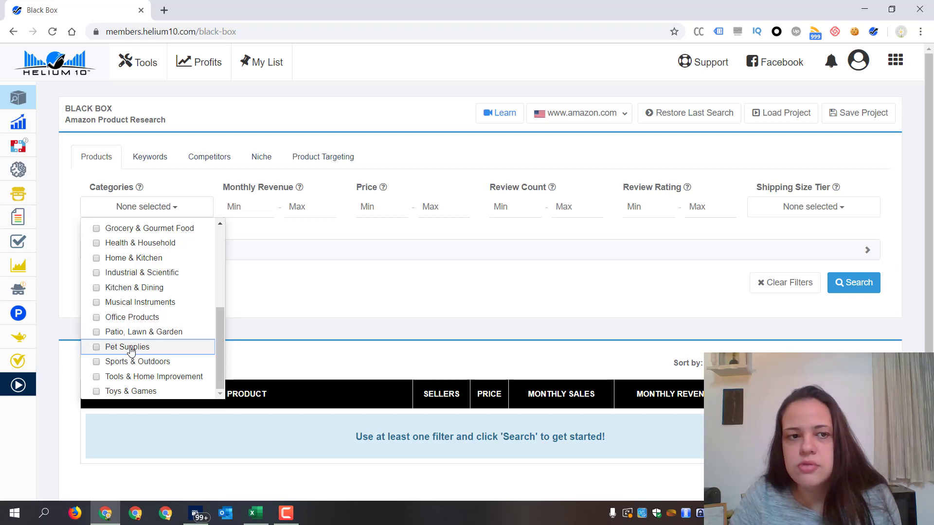
left_click(141, 347)
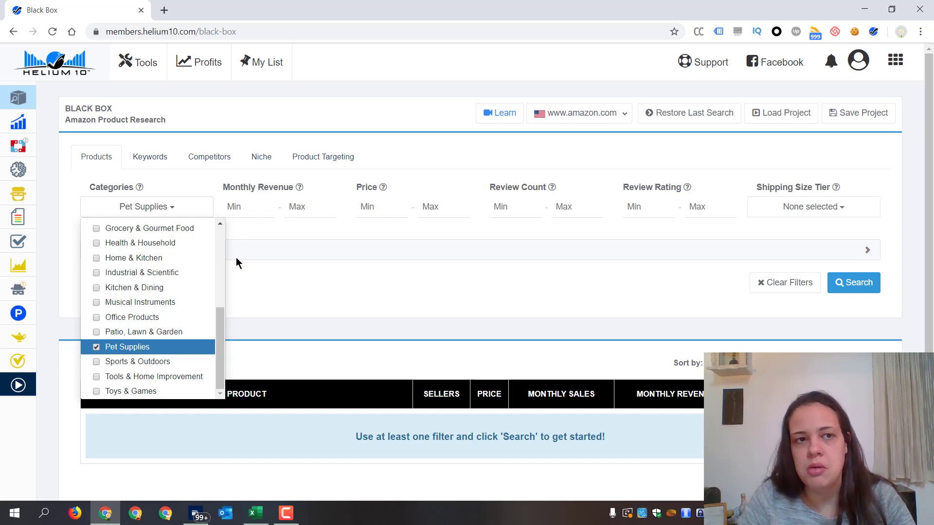
left_click(301, 303)
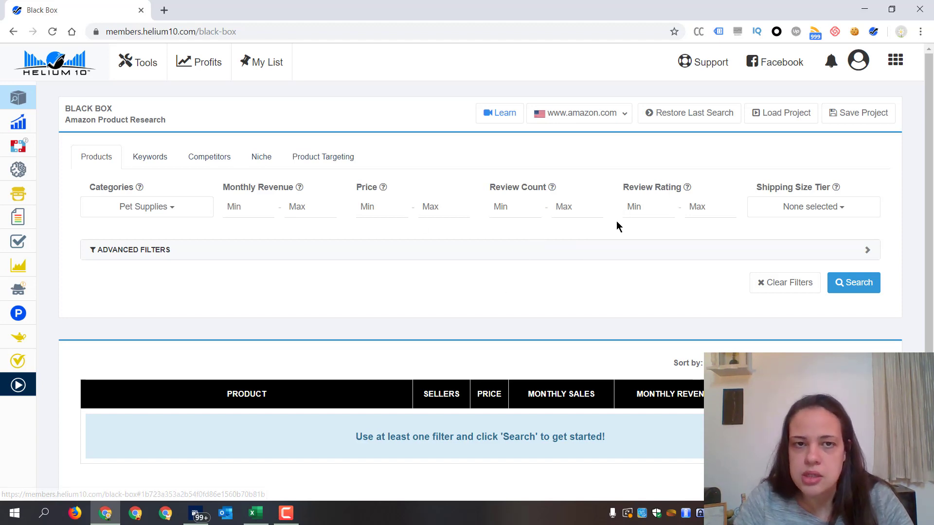
Step: Set the minimum review count to 200 and the review rating range to 2.5–4
left_click(530, 208)
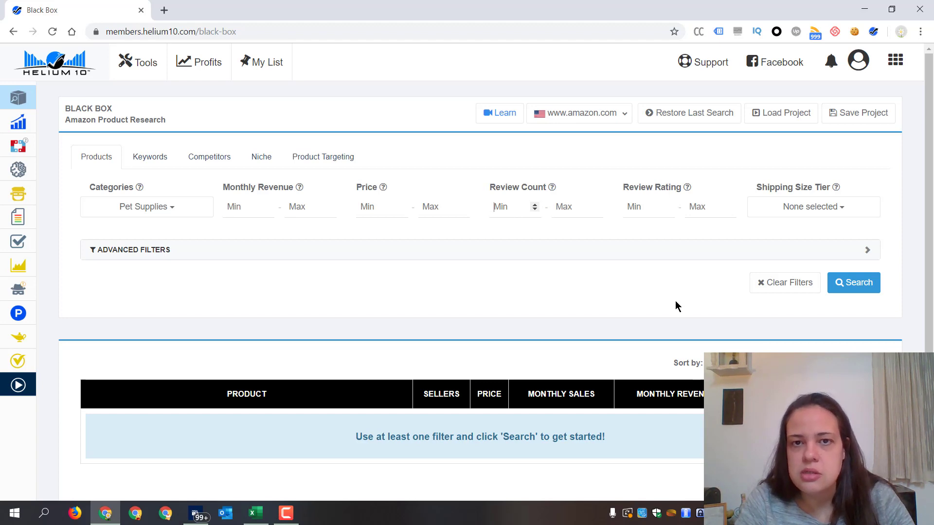
type("200")
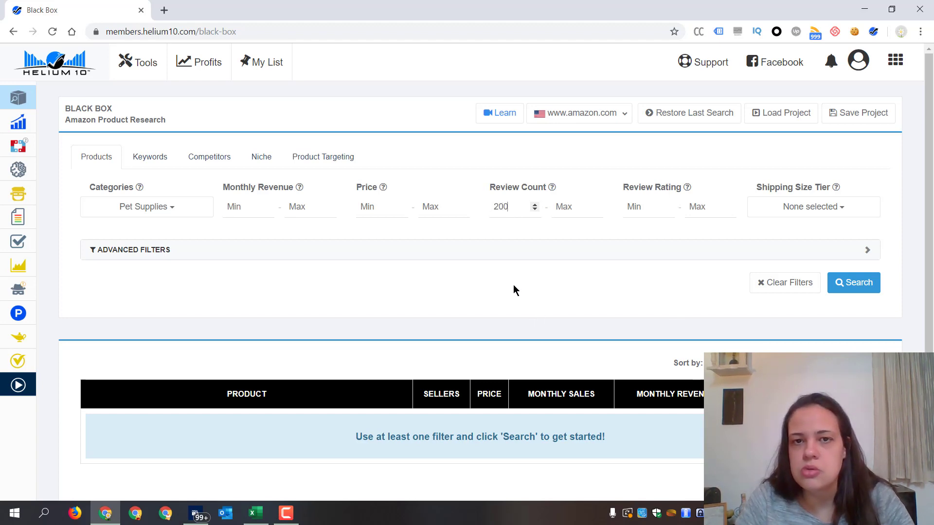
left_click(557, 208)
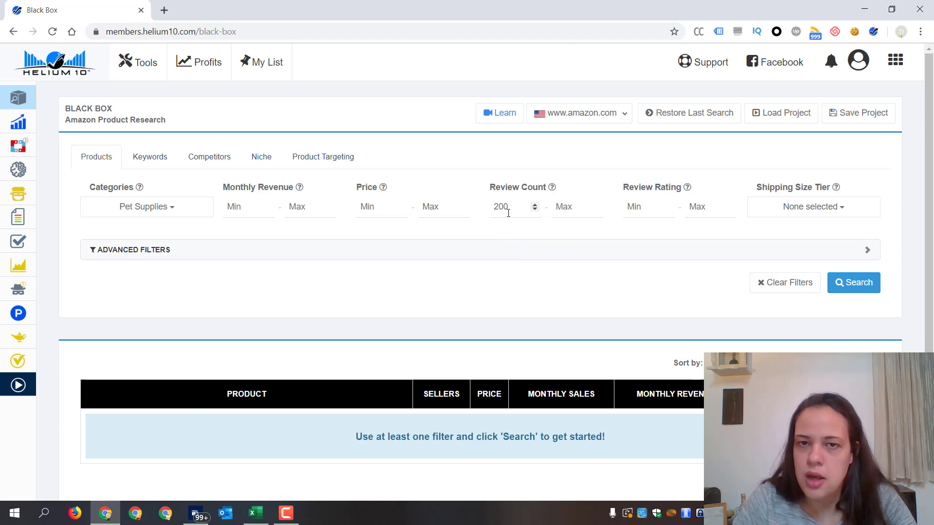
left_click(642, 207)
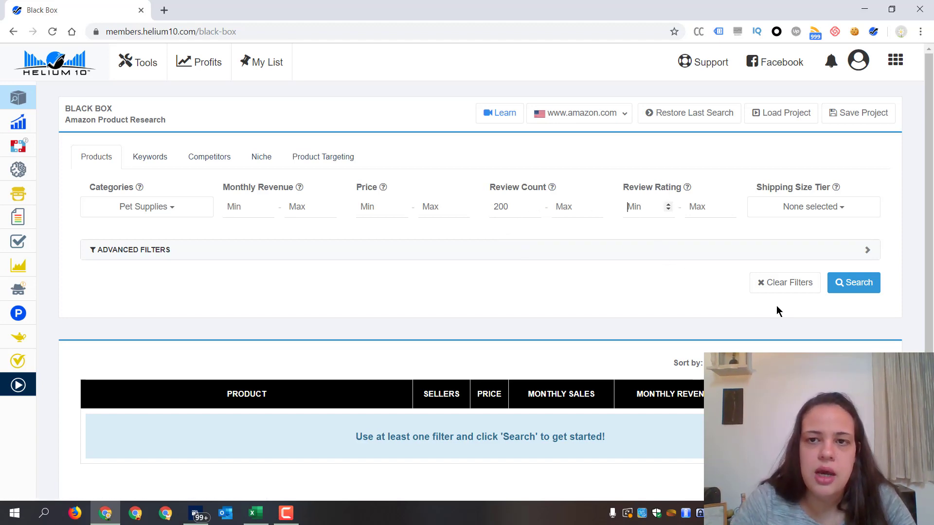
type("2.5")
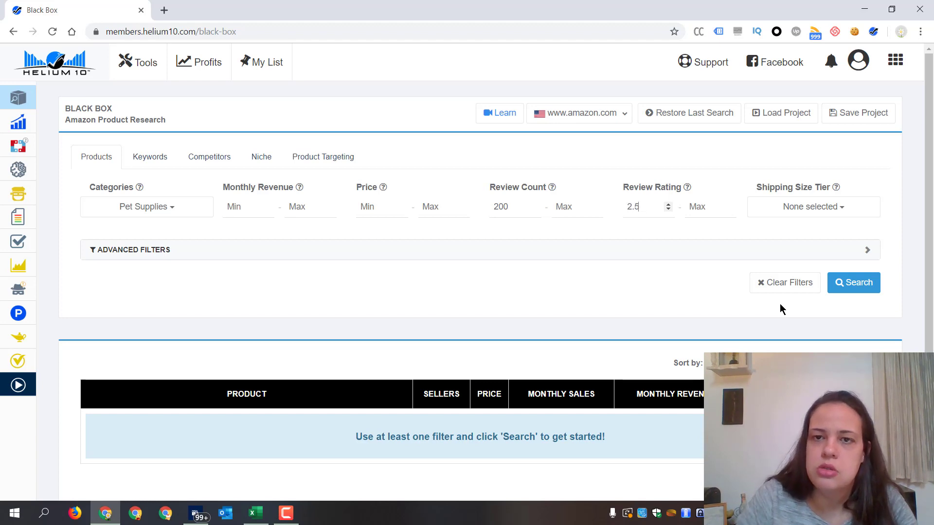
key("Tab")
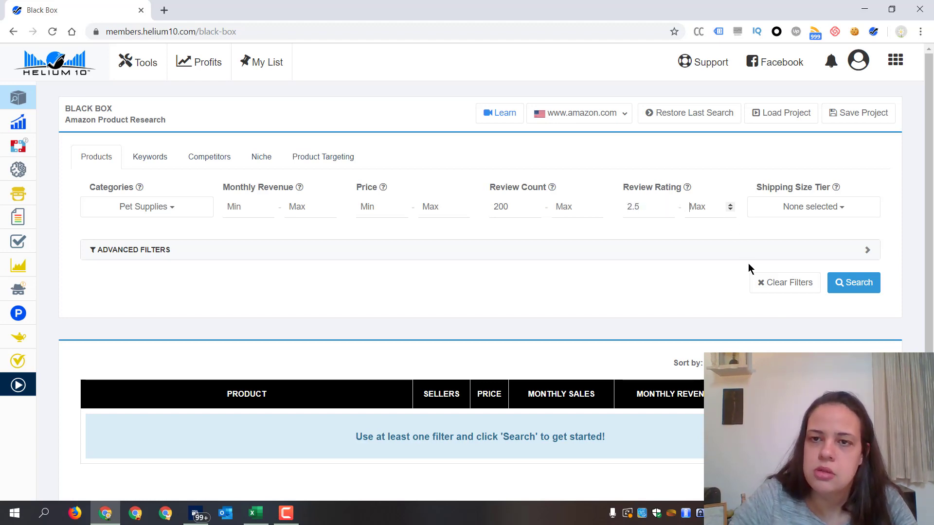
type("4")
Step: Check the available advanced filters without setting any, and run the product search
left_click(742, 256)
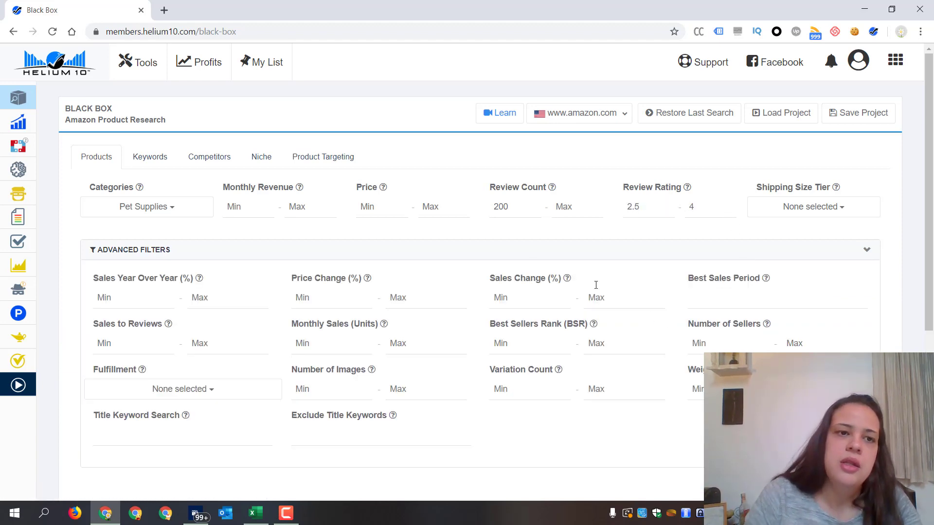
left_click(490, 259)
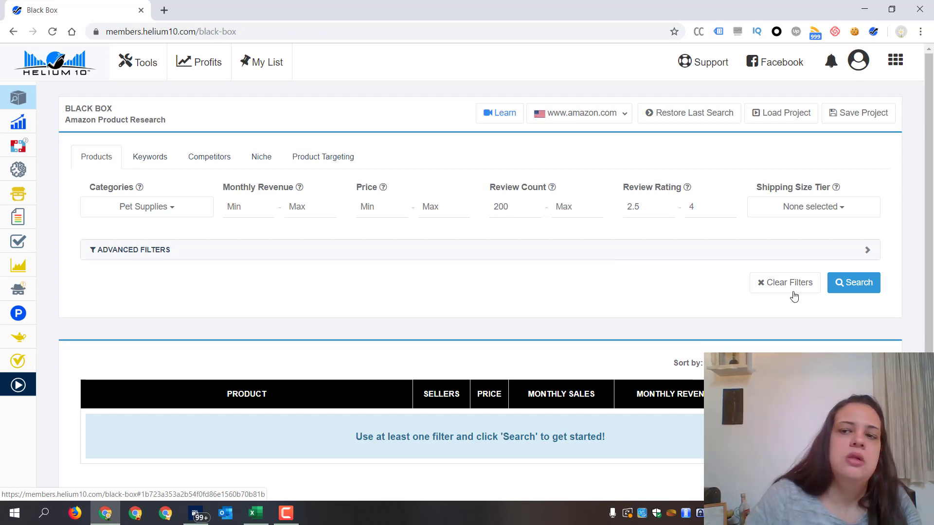
left_click(842, 286)
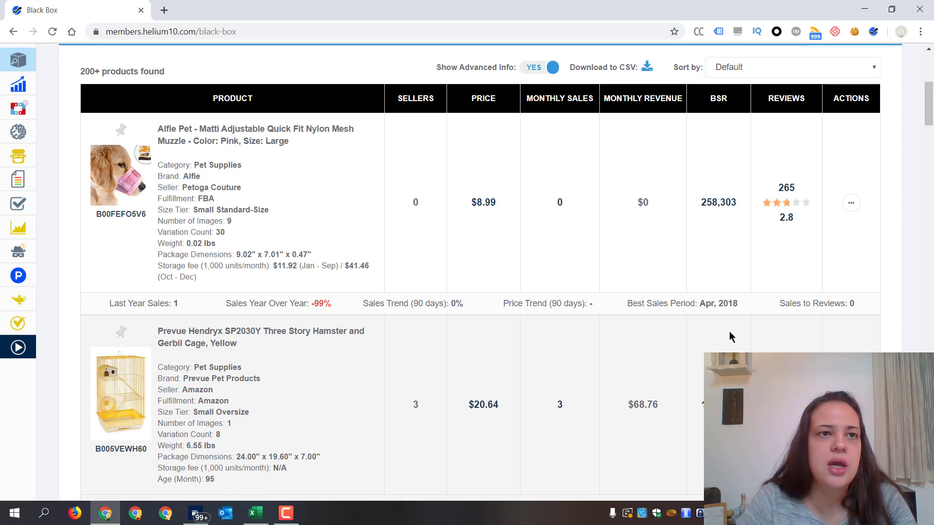
left_click_drag(165, 71, 142, 72)
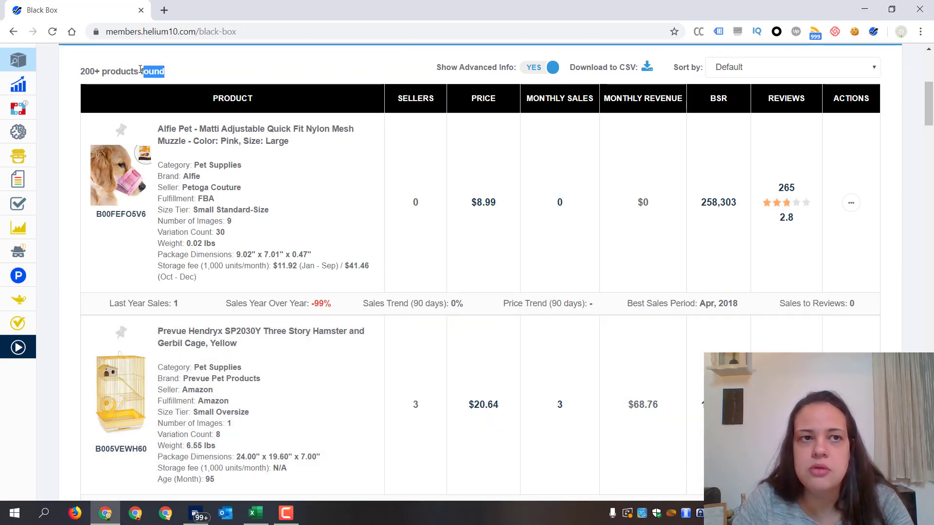
left_click(151, 70)
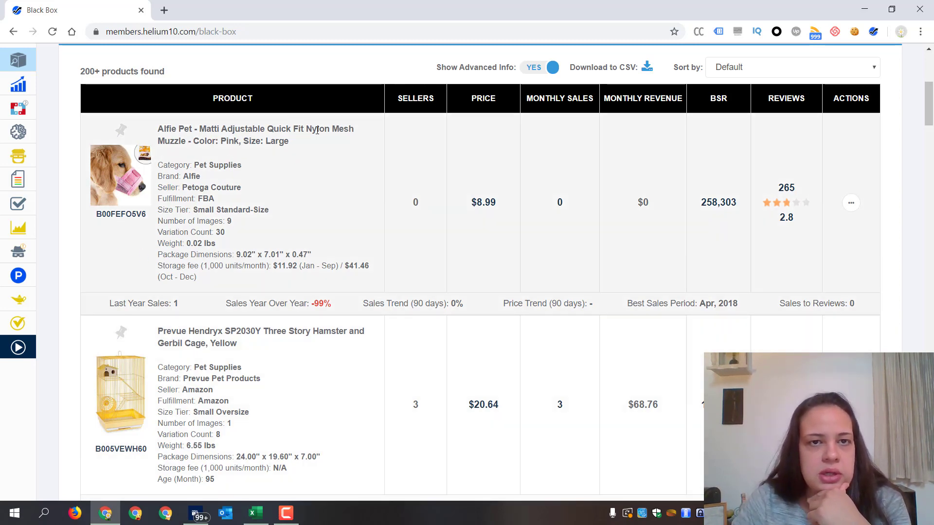
Step: Open the Amazon listing of the Alfie Pet Matti nylon mesh muzzle from the search results
left_click_drag(299, 129, 262, 141)
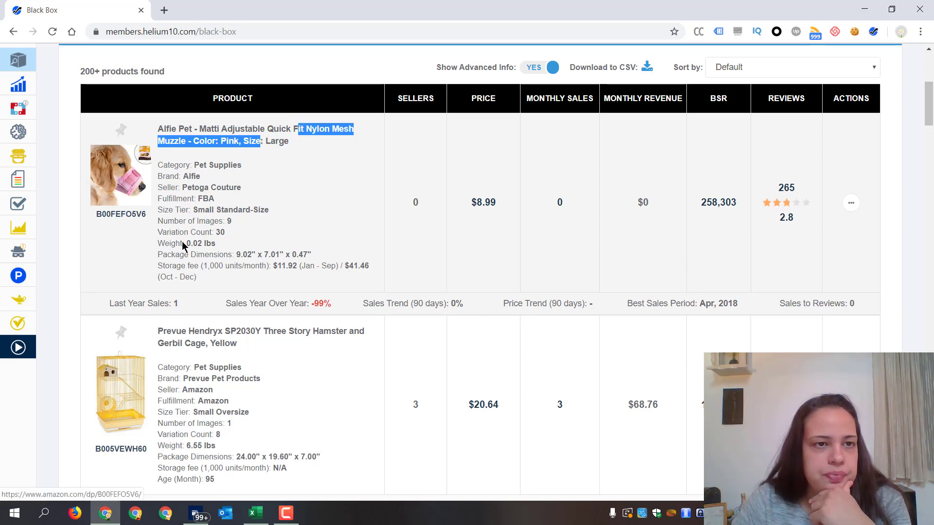
left_click(144, 218)
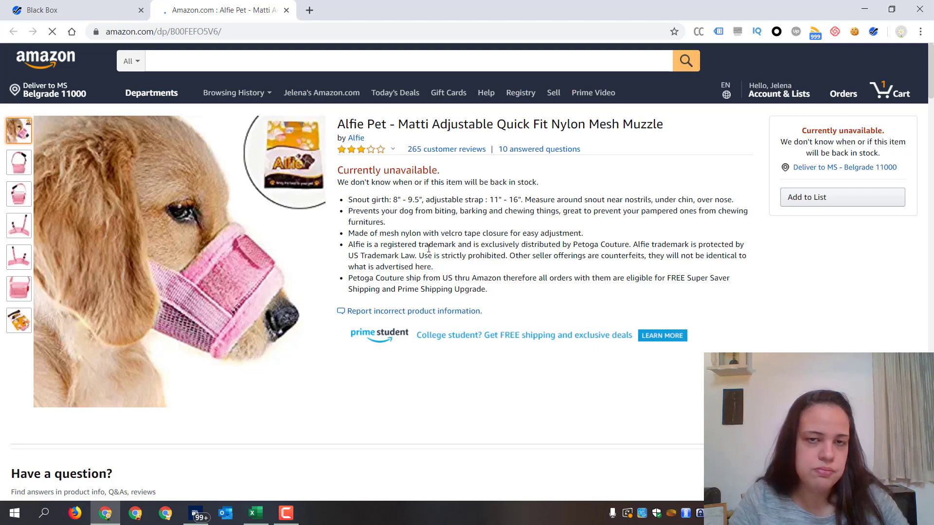
scroll(230, 348, "down", 6)
scroll(189, 242, "up", 6)
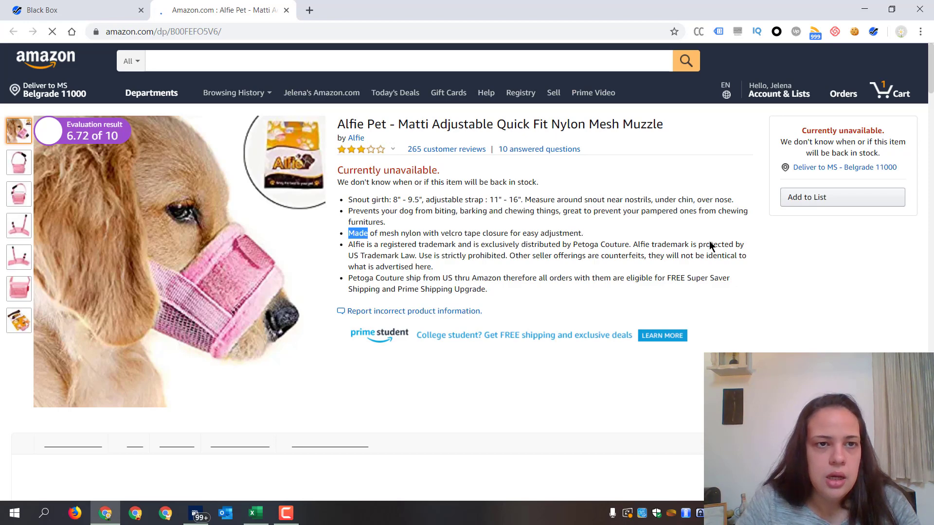
Step: Go through the muzzle listing to its customer reviews and show only the one-star ones
scroll(583, 229, "down", 5)
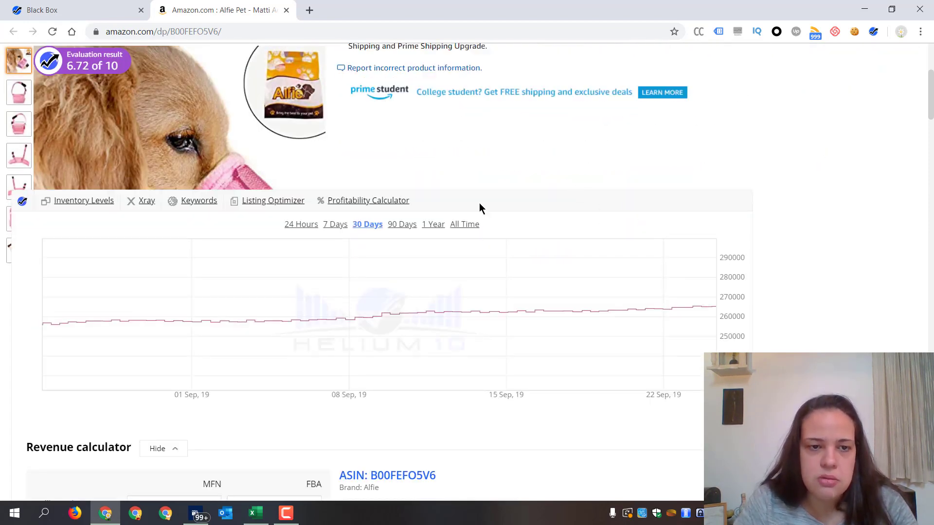
scroll(447, 236, "down", 5)
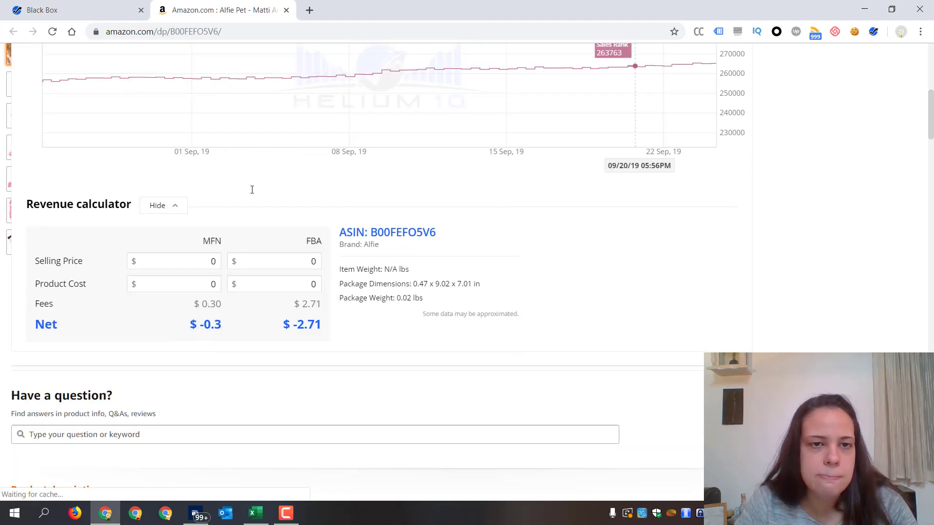
scroll(351, 248, "down", 7)
scroll(351, 248, "down", 10)
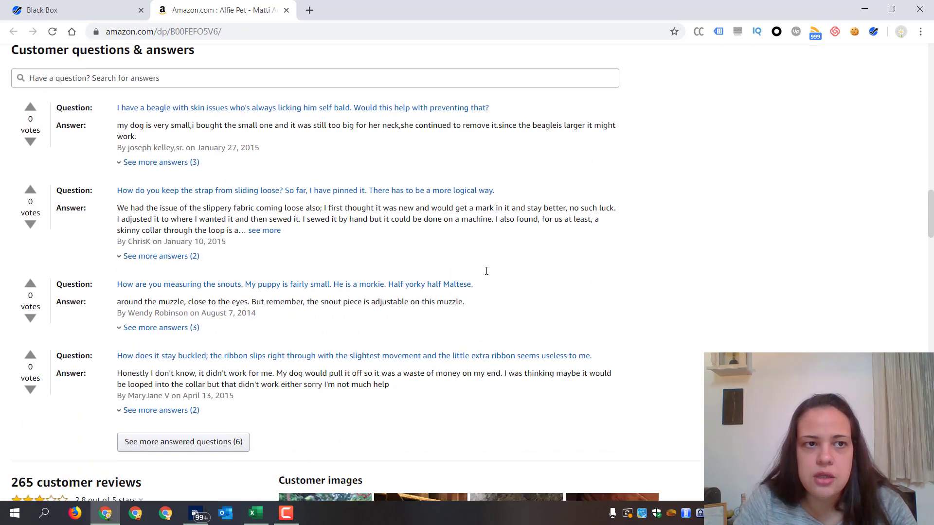
scroll(486, 270, "down", 5)
scroll(472, 256, "down", 2)
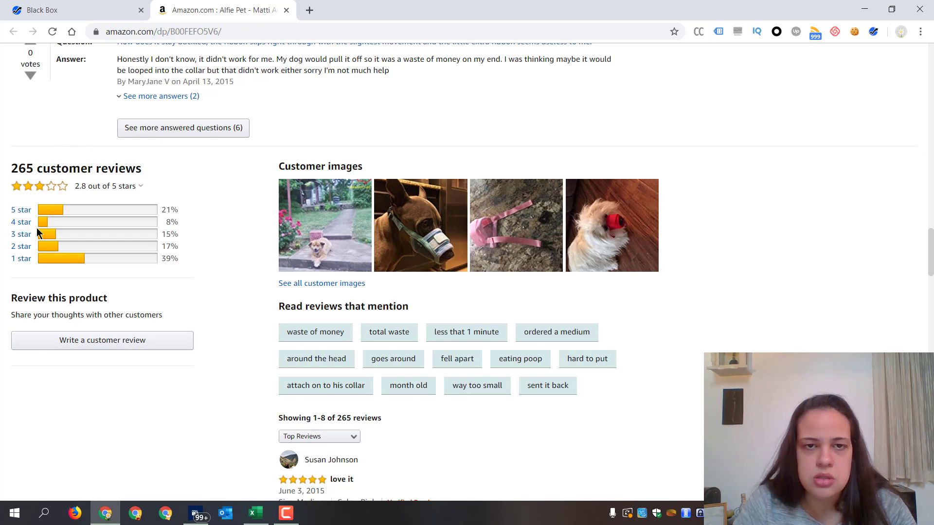
left_click(168, 259)
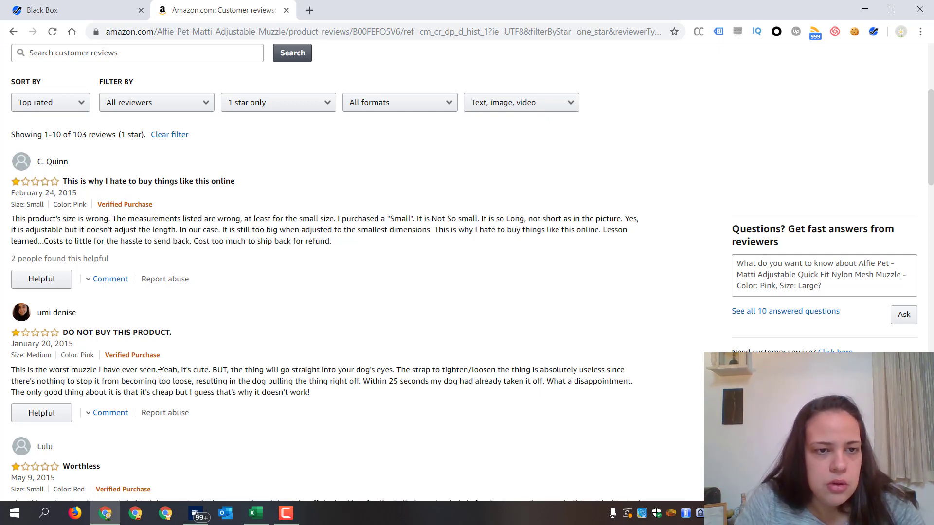
Step: Read through the muzzle's one-star reviews for recurring complaints about sizing, fit, straps and the clasp
left_click_drag(160, 373, 405, 371)
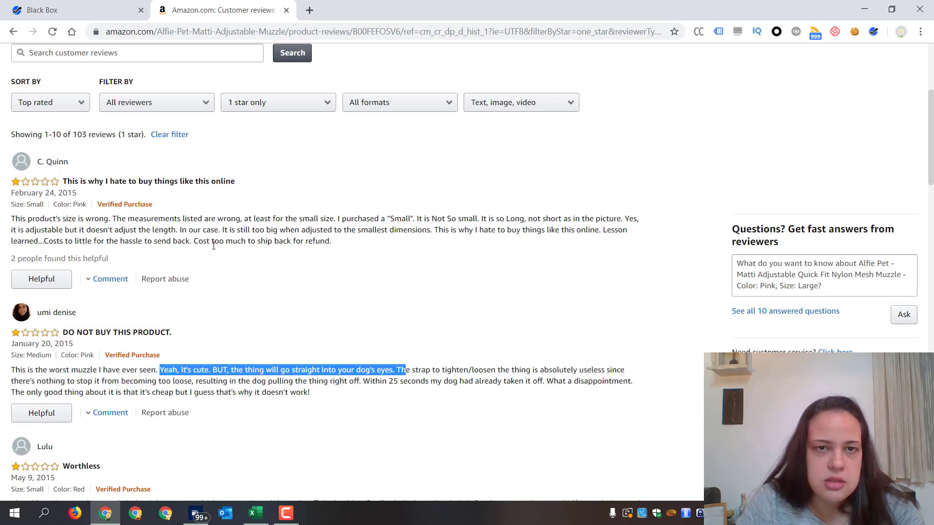
left_click_drag(190, 219, 351, 220)
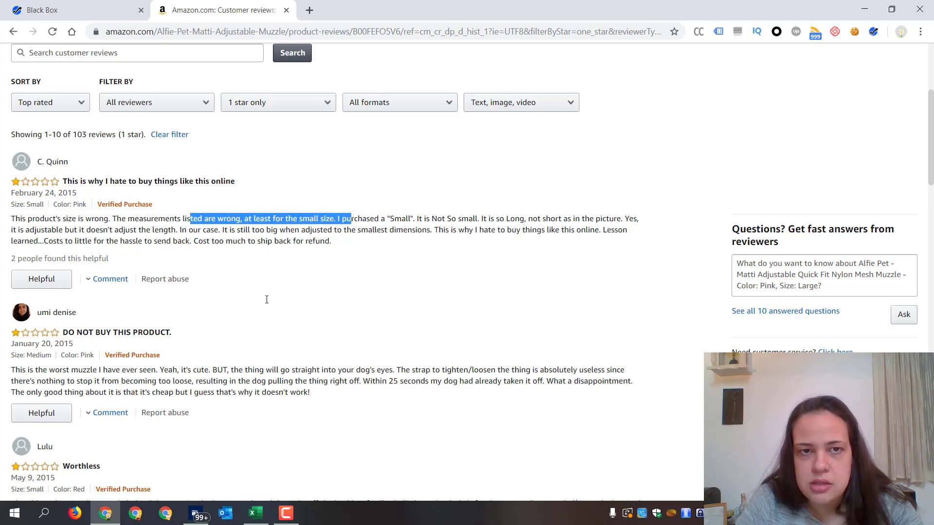
scroll(266, 299, "down", 4)
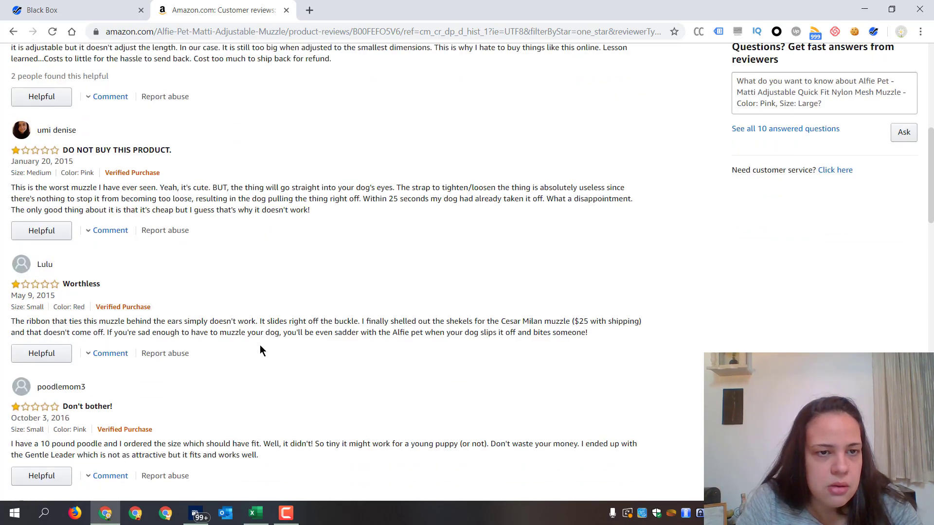
left_click_drag(317, 324, 359, 324)
scroll(400, 300, "down", 4)
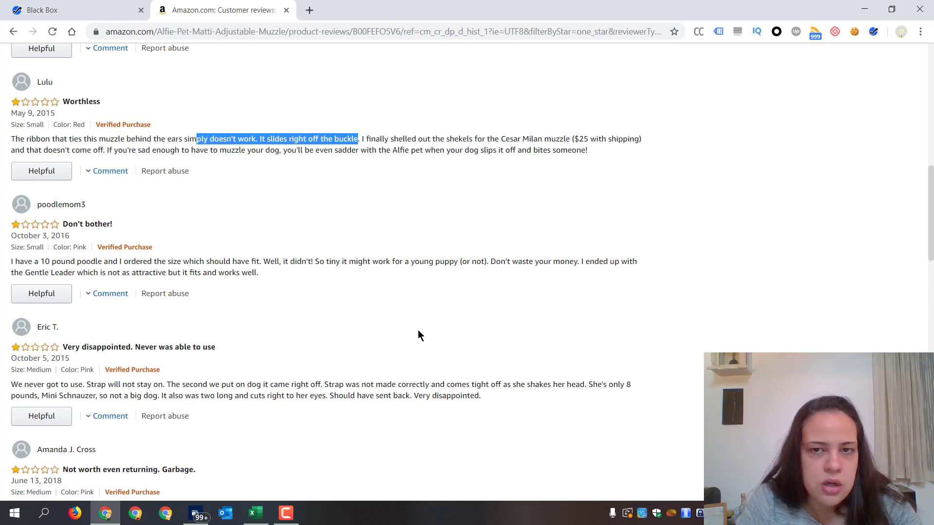
scroll(380, 316, "down", 1)
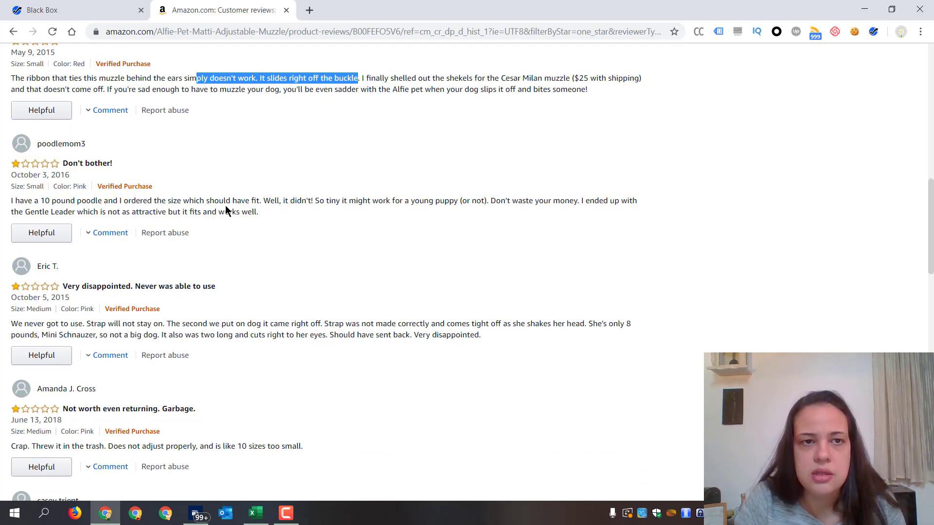
left_click_drag(226, 201, 292, 200)
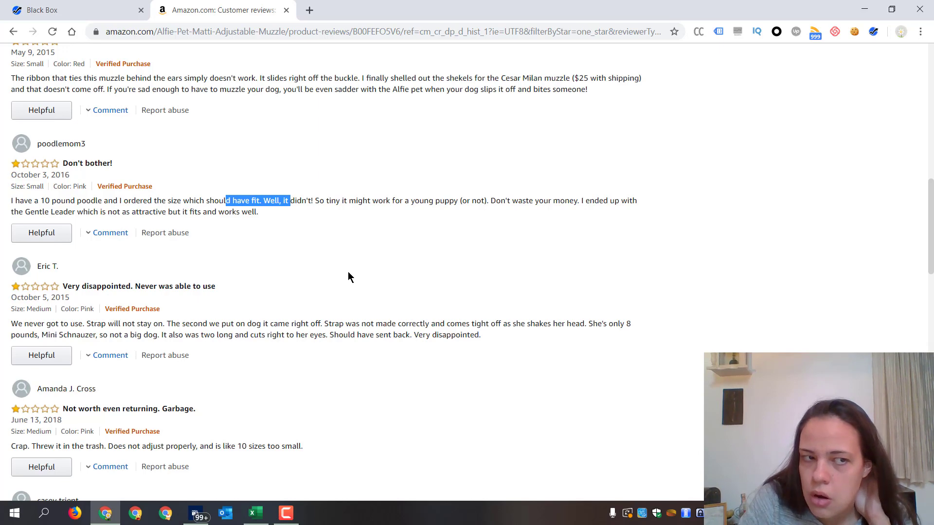
left_click_drag(85, 323, 182, 324)
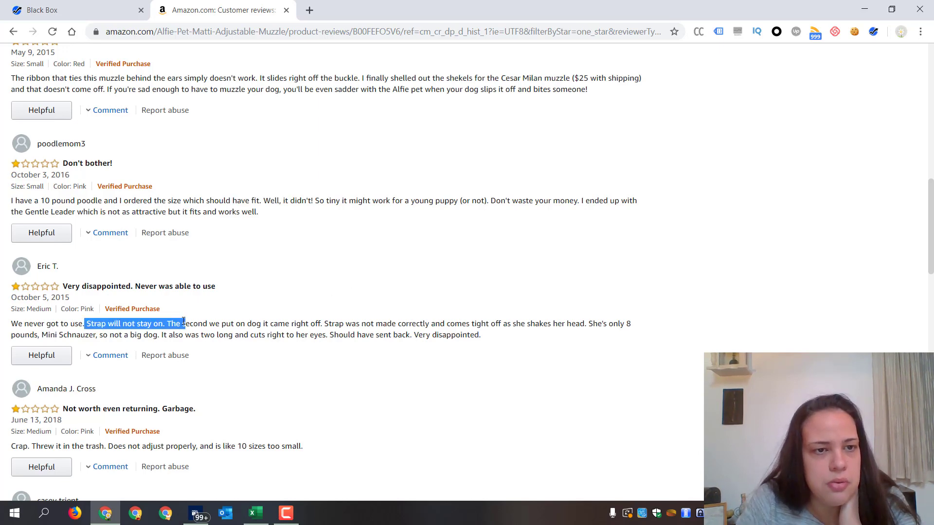
scroll(218, 290, "down", 1)
scroll(217, 291, "down", 1)
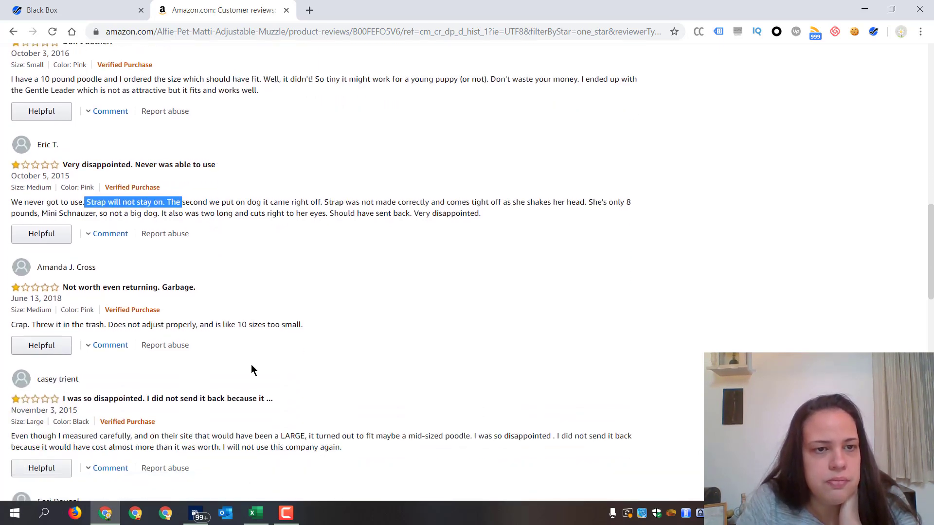
left_click_drag(123, 325, 320, 334)
scroll(320, 332, "down", 2)
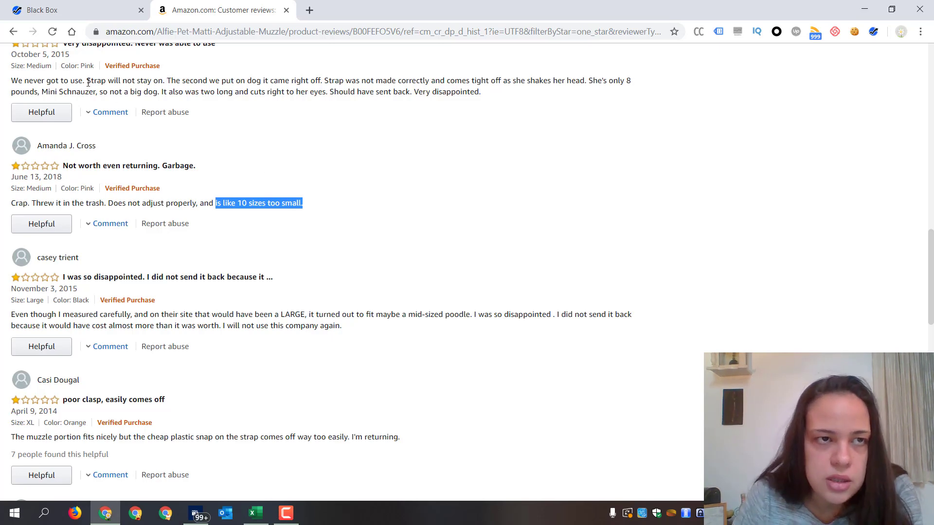
left_click_drag(94, 80, 165, 82)
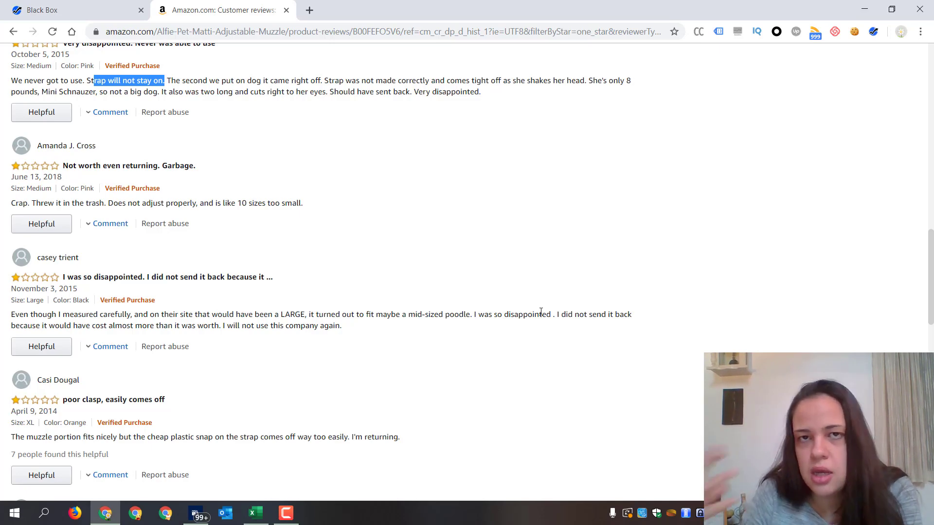
scroll(561, 209, "down", 3)
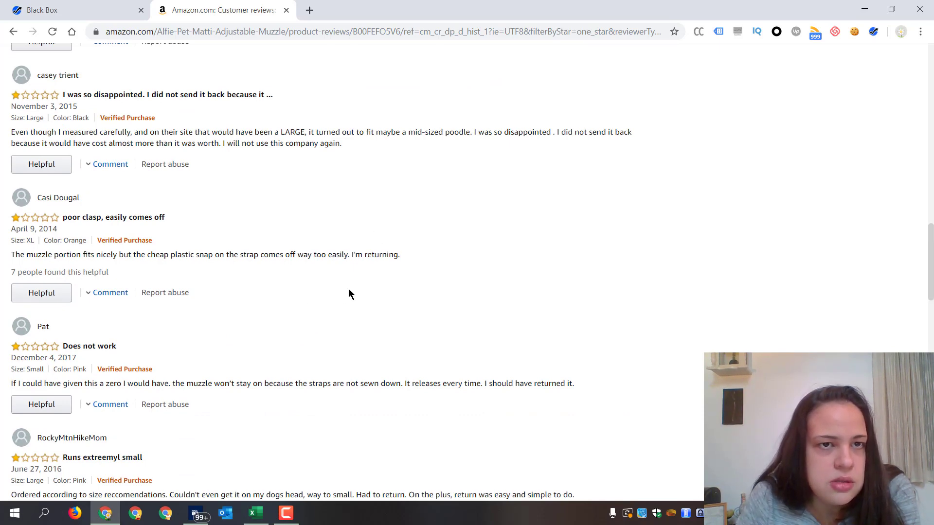
Step: Read the remaining one-star reviews on the muzzle's first review page and return to the rating summary
scroll(316, 293, "down", 1)
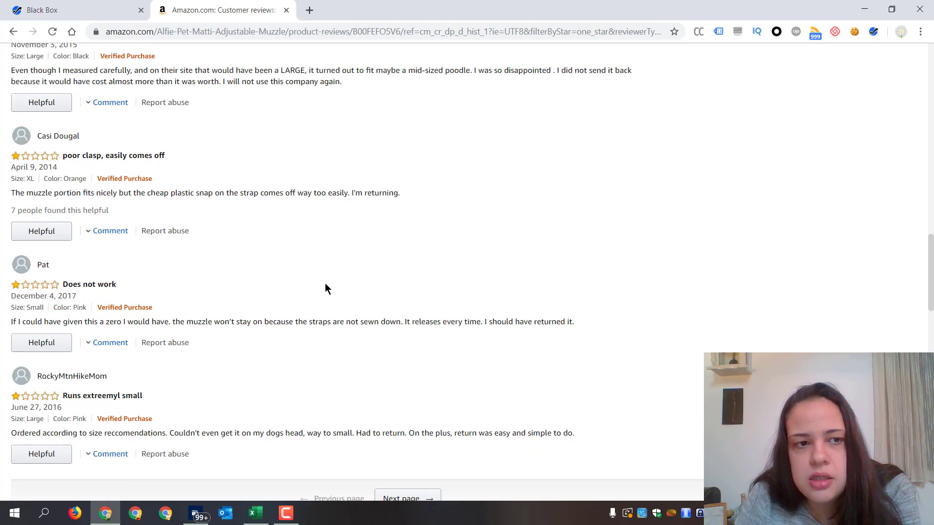
scroll(325, 283, "down", 1)
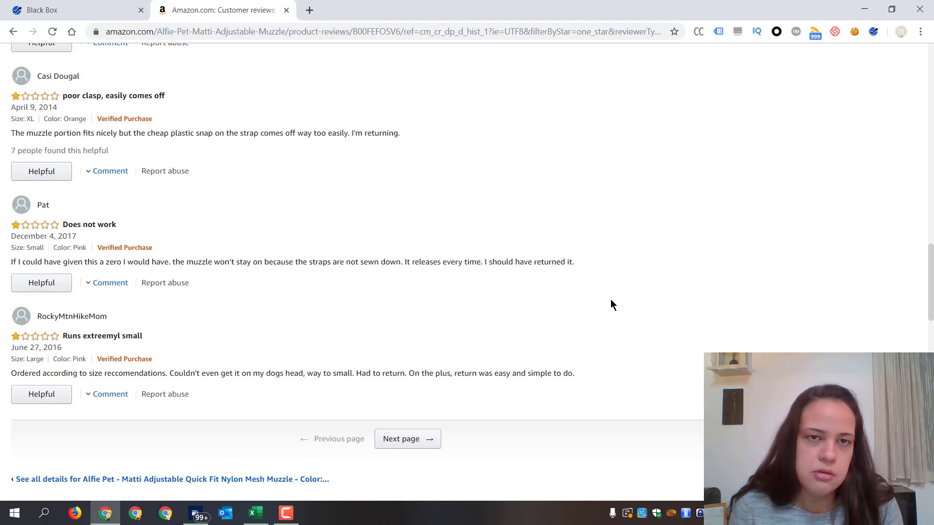
scroll(486, 287, "up", 20)
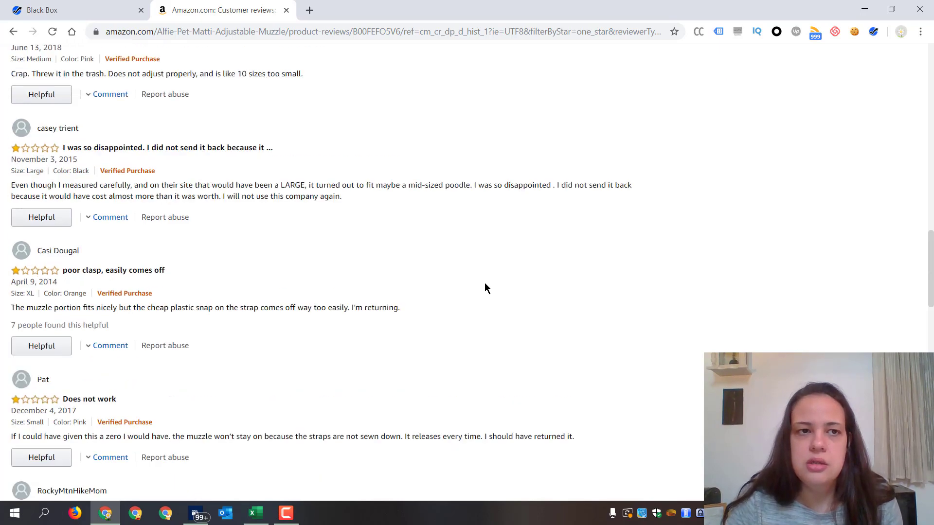
scroll(484, 286, "up", 1)
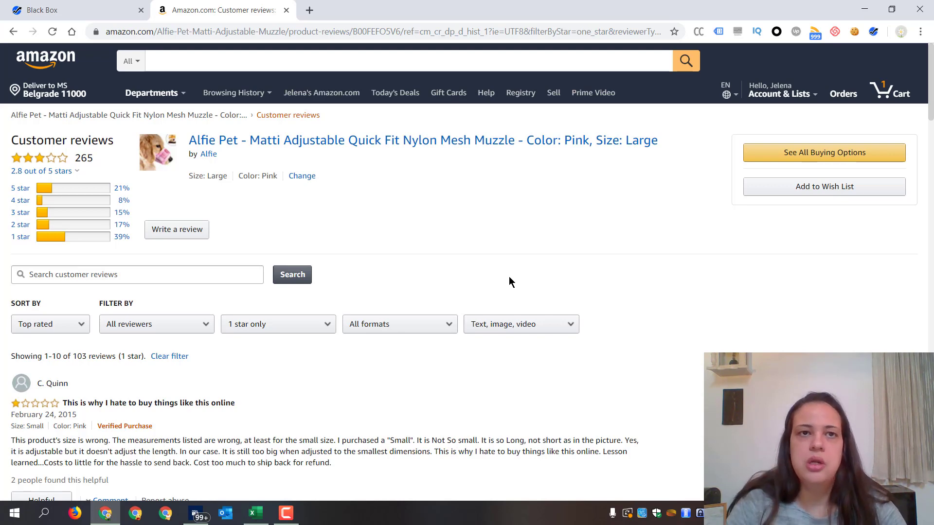
Step: Select the muzzle's ASIN, B00FEFO5V6, in the review page's web address and switch back to Black Box
left_click(375, 34)
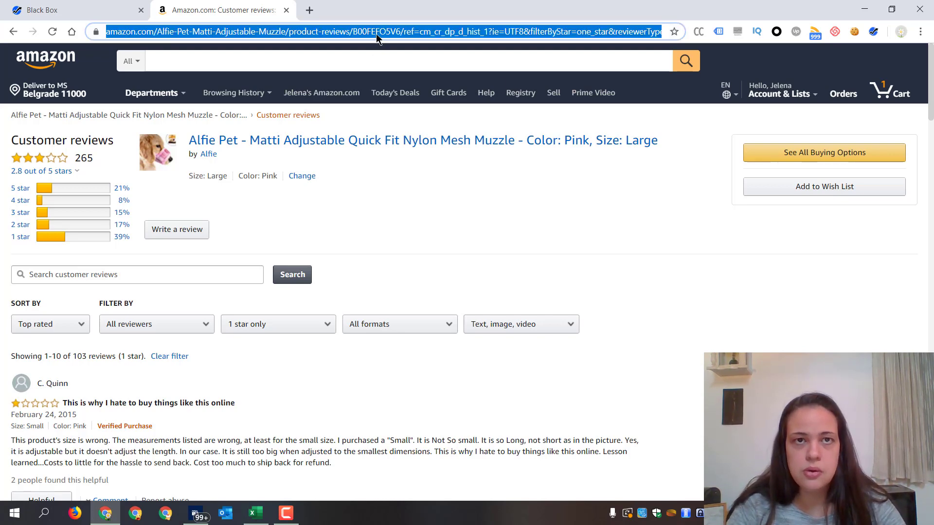
double_click(375, 34)
double_click(420, 37)
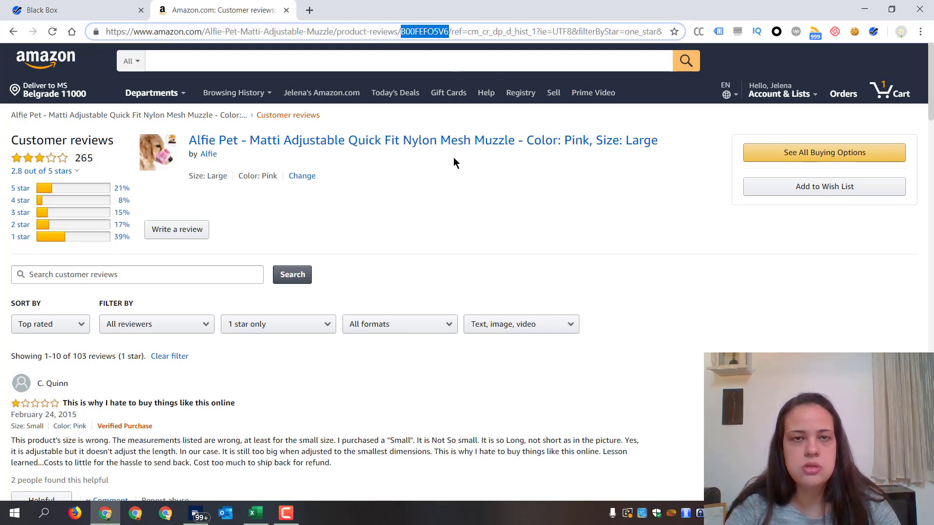
left_click(44, 10)
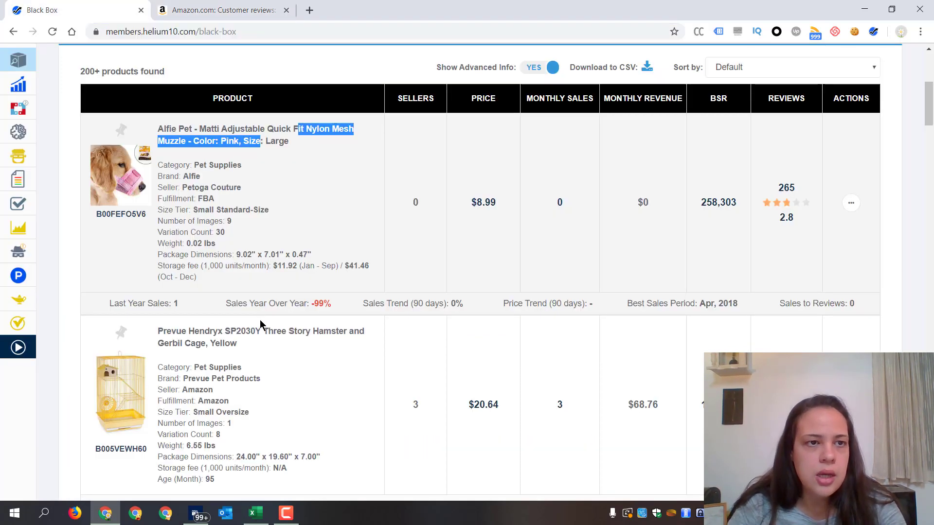
Step: Review the product search filters and compare them with the filters of the Keywords search, ending on the Products search
scroll(441, 268, "up", 6)
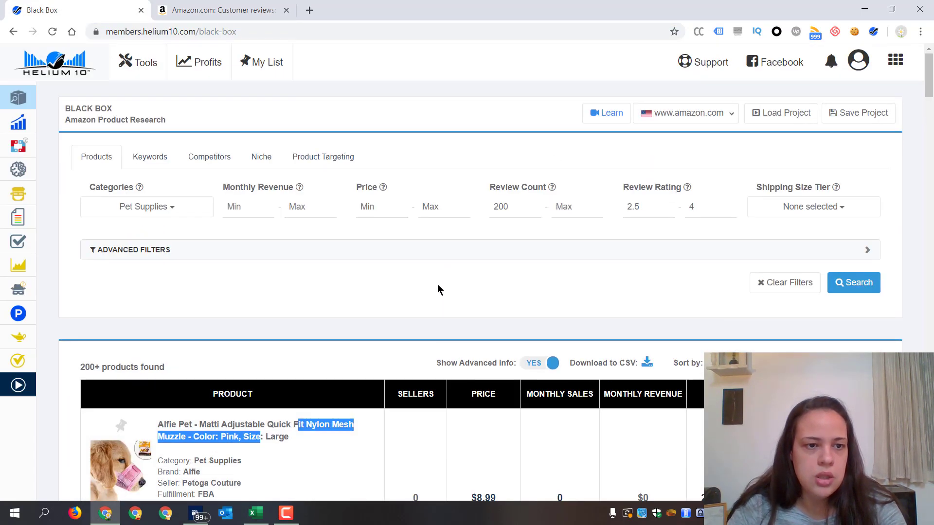
left_click(313, 321)
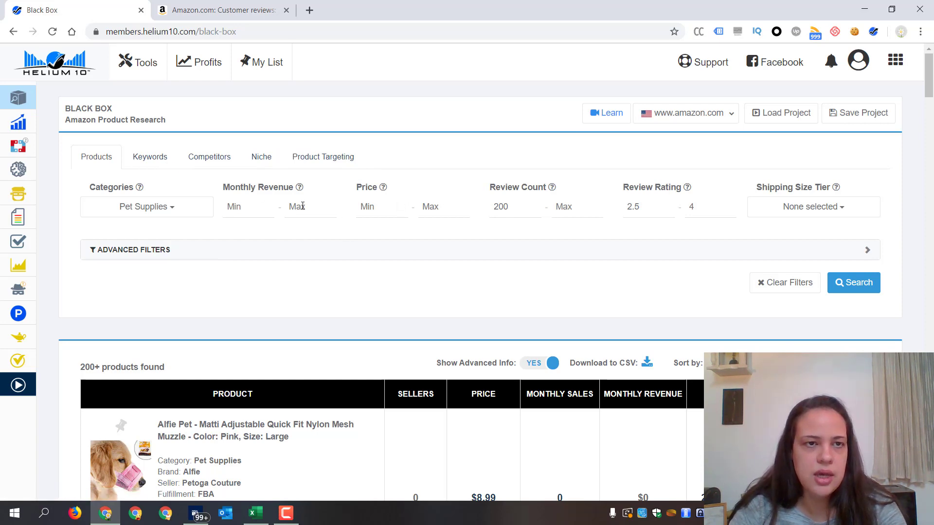
left_click(151, 157)
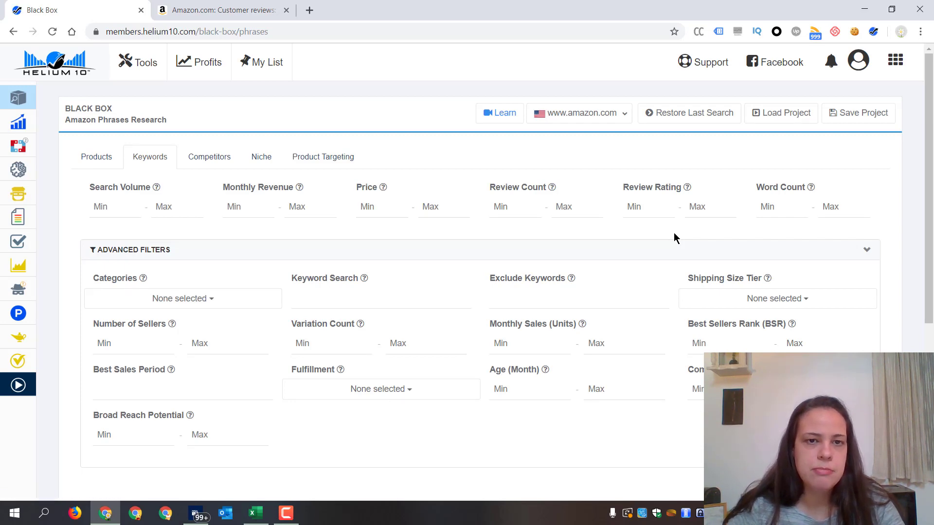
left_click(96, 160)
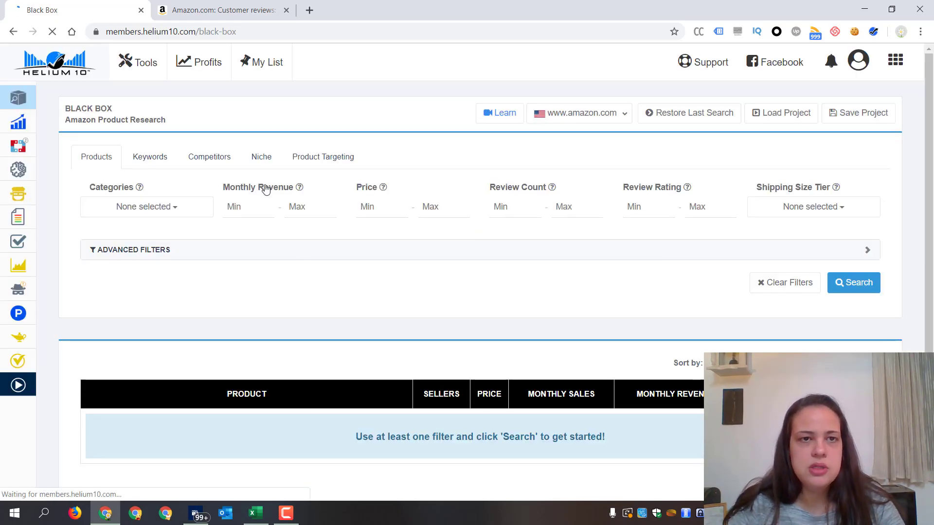
Step: Run a Niche search in Black Box for the phrase "dog muzzle"
left_click(260, 174)
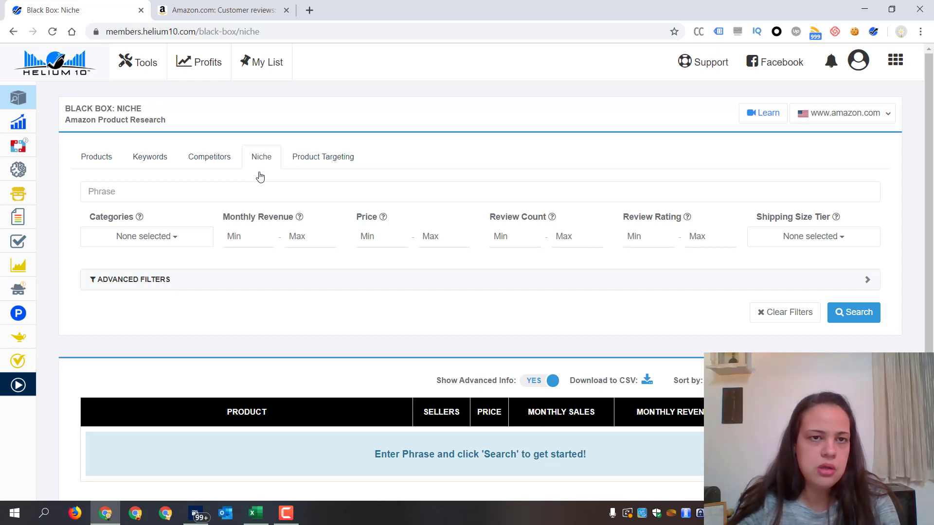
type("dog m")
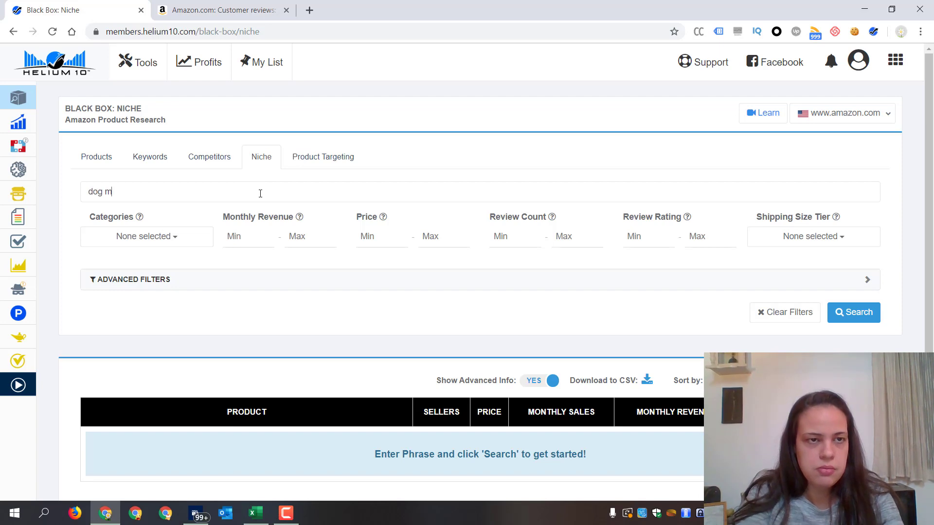
type("uzzle")
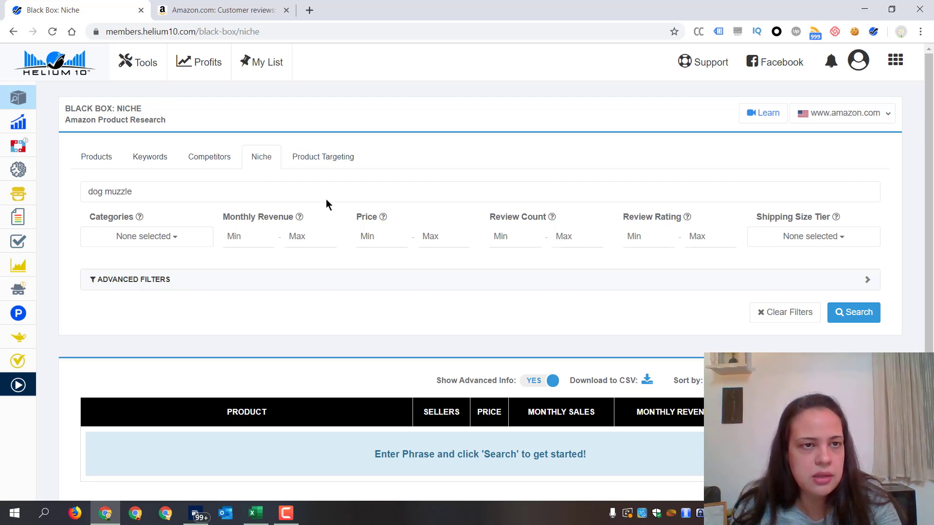
left_click(852, 320)
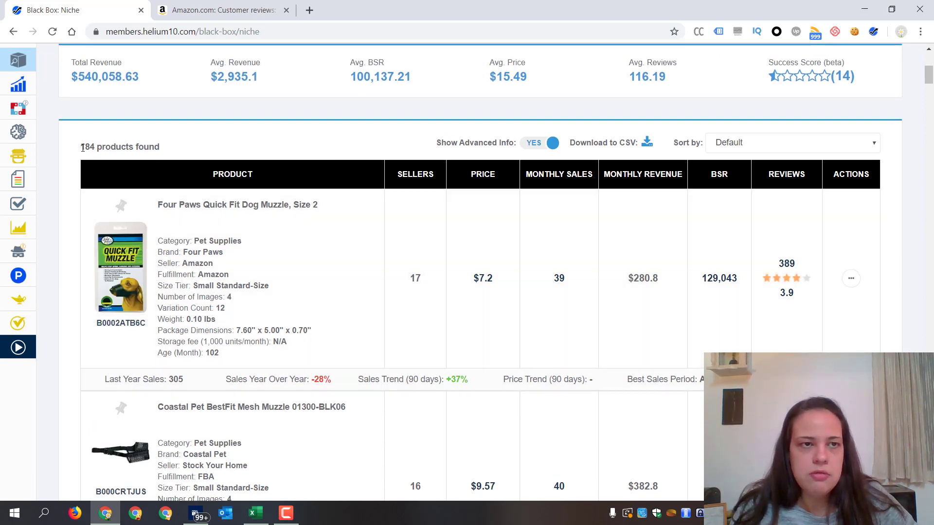
Step: Export the dog muzzle niche results to a CSV file and open the downloaded file in Excel
left_click_drag(80, 146, 187, 153)
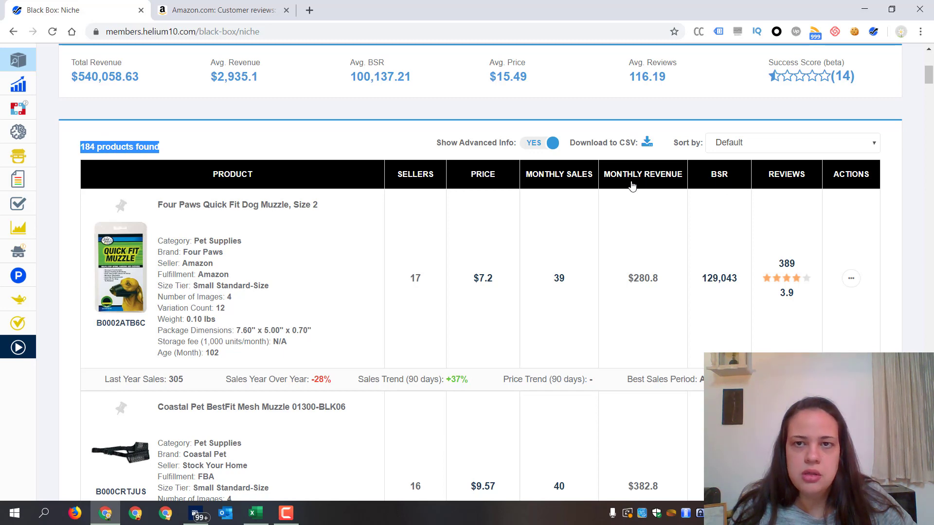
left_click(646, 143)
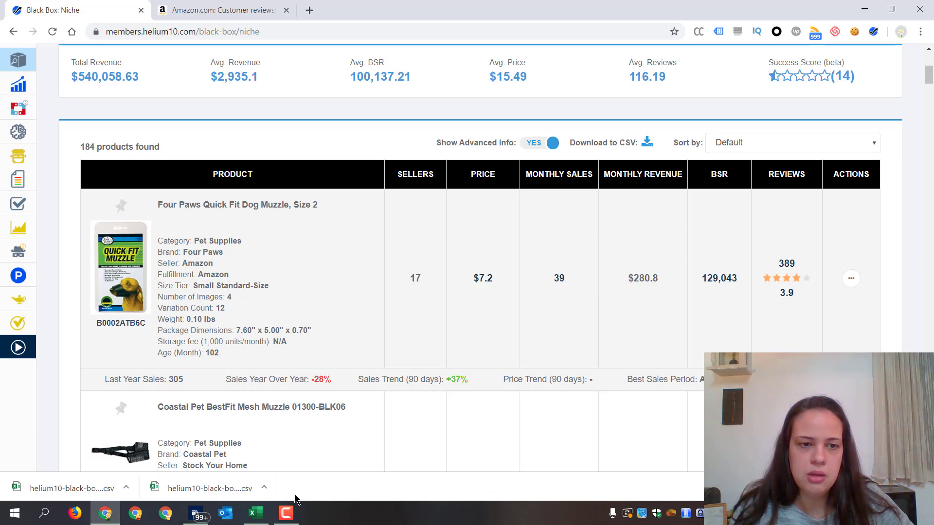
left_click(88, 501)
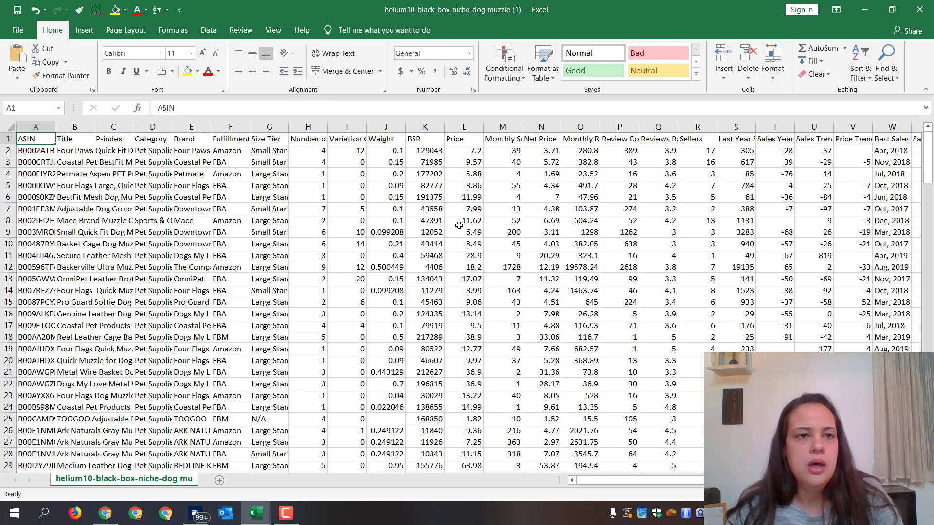
Step: Close the other workbook, helium10-black-box-niche-dog muzzles, and minimise the newly exported one to return to Black Box
key("alt+Tab")
key("alt+Tab")
key("alt+Tab")
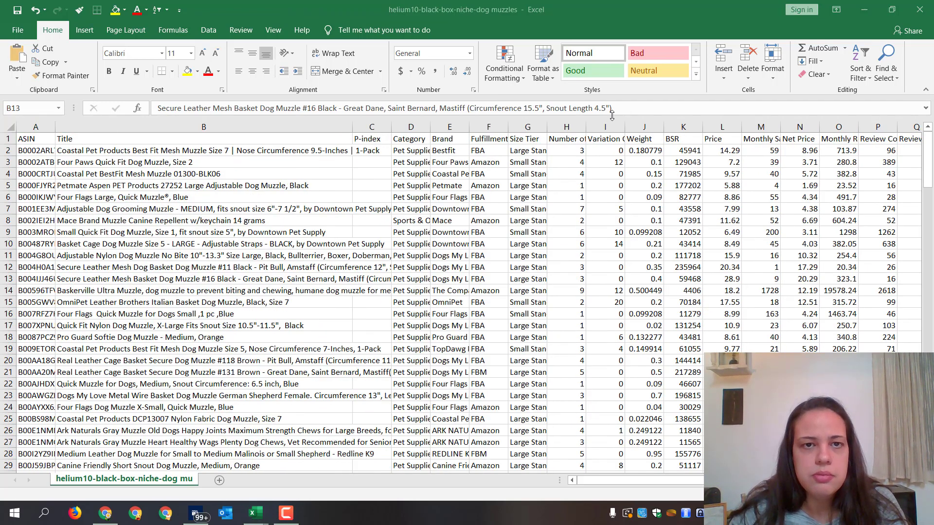
left_click(921, 10)
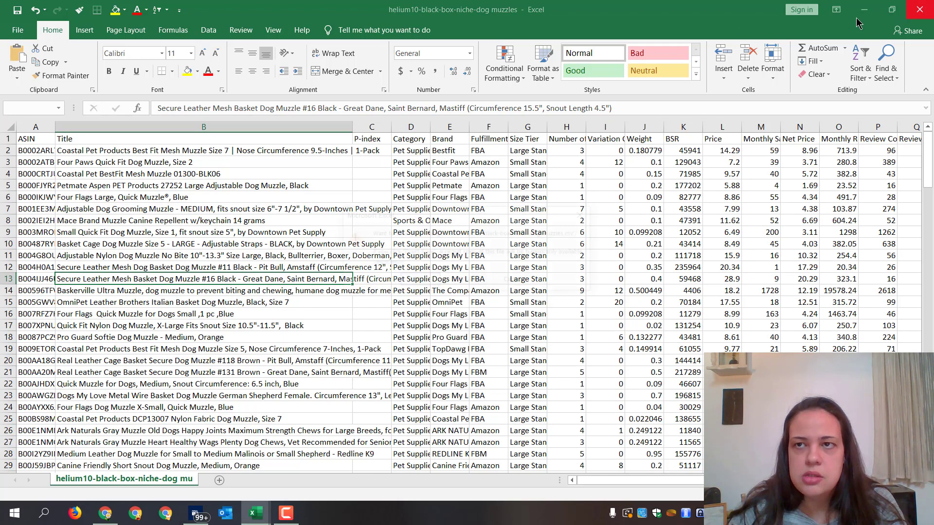
left_click(474, 286)
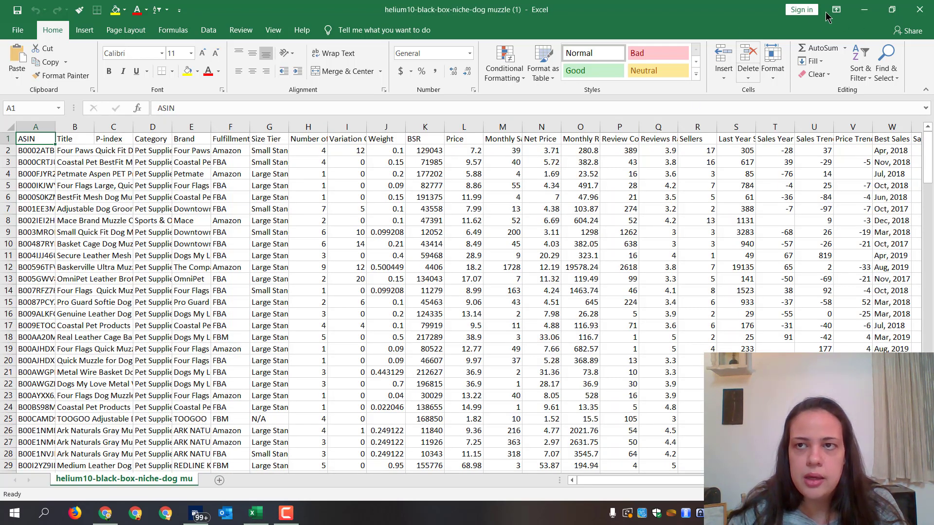
left_click(864, 10)
Step: Open the Product Targeting search in Black Box and limit its category to Pet Supplies
scroll(220, 277, "up", 6)
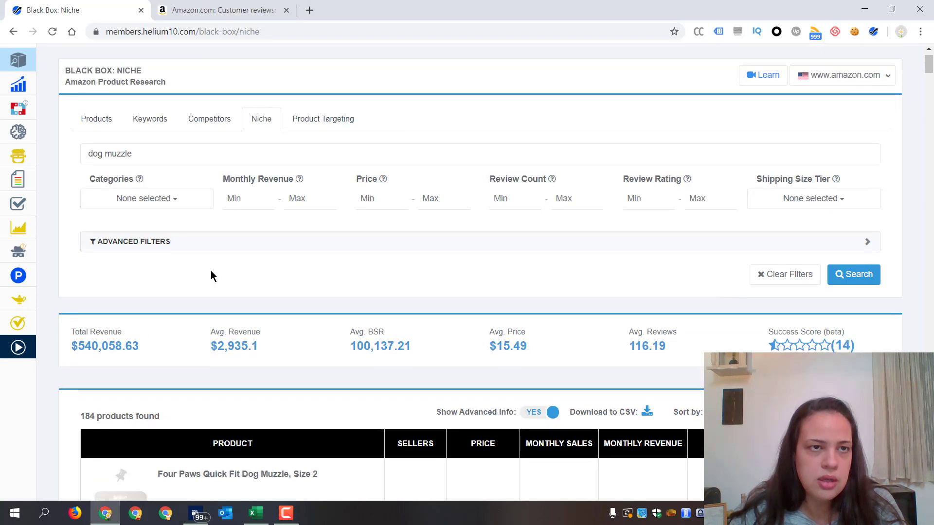
left_click(334, 160)
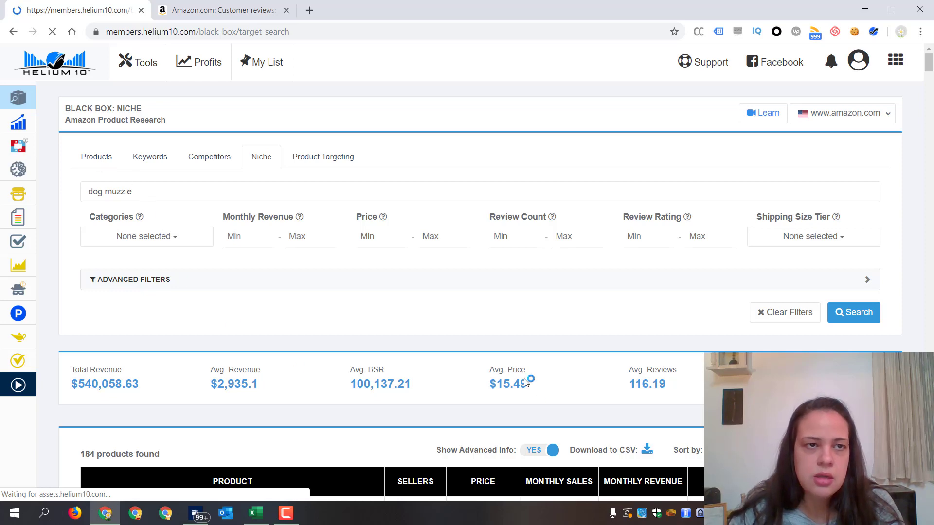
left_click(235, 10)
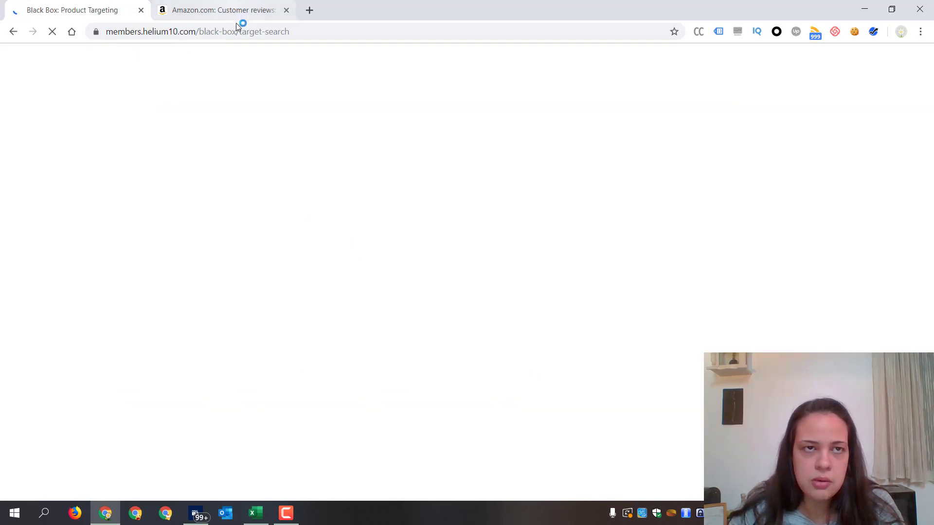
left_click(106, 10)
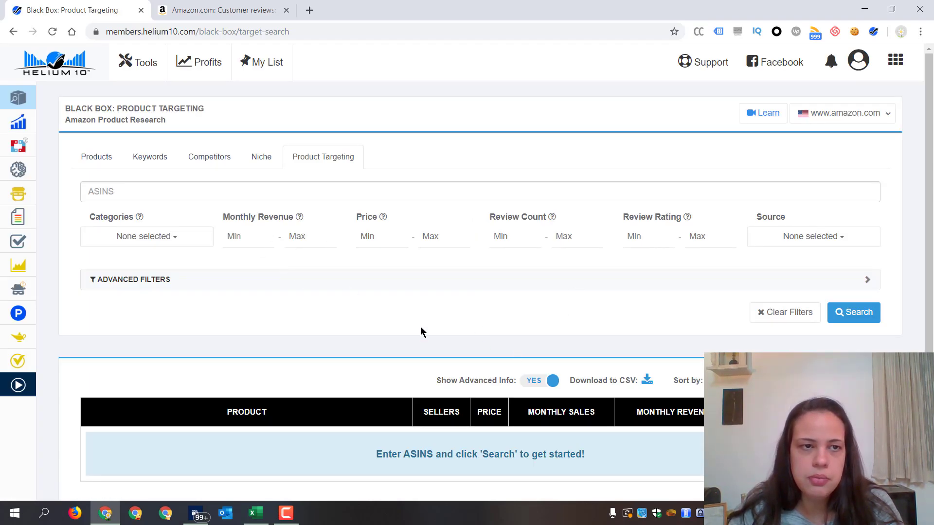
left_click(169, 237)
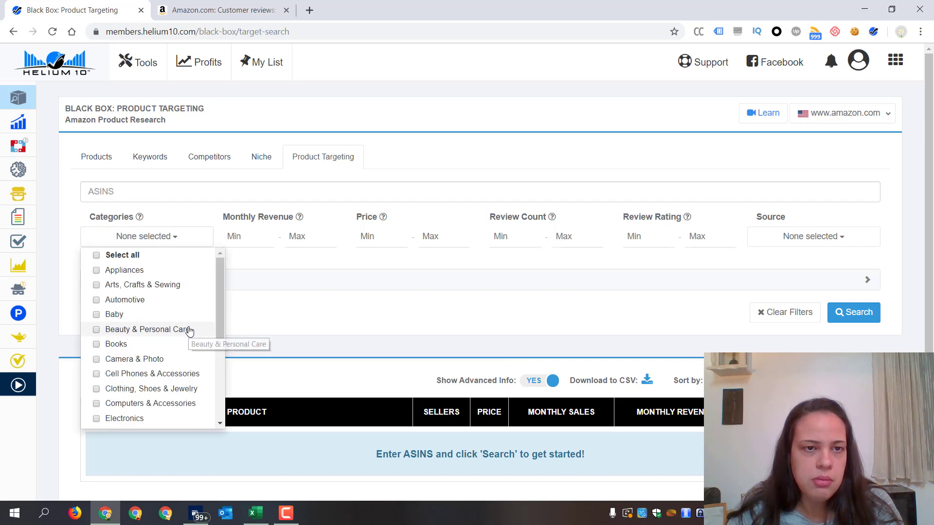
scroll(178, 369, "down", 1)
scroll(156, 360, "down", 3)
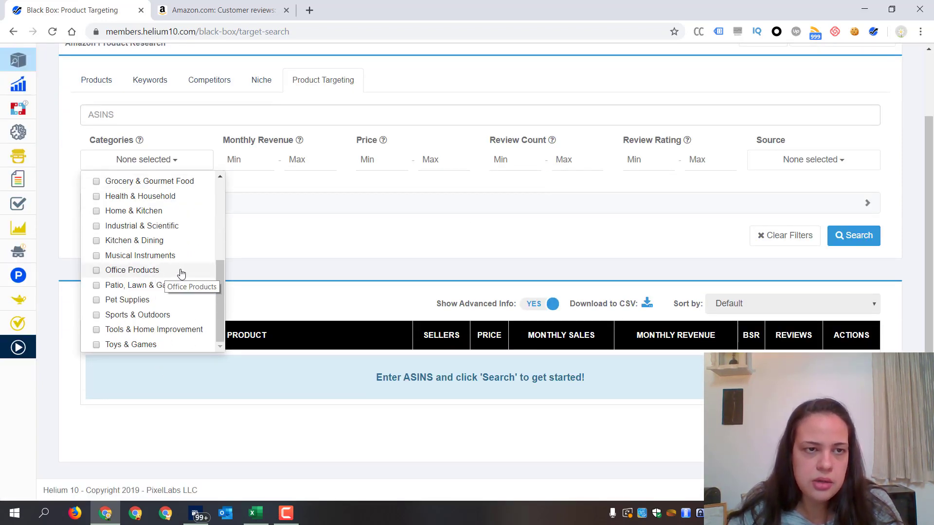
left_click(142, 300)
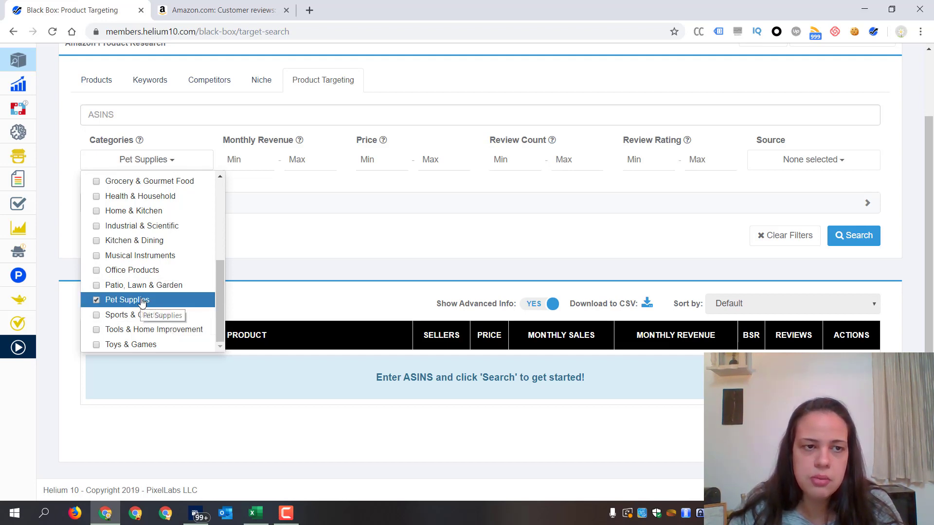
Step: Set a minimum review count of 200 and a review rating from 2.5 to 4, and try to run the search without ASINs
left_click(532, 188)
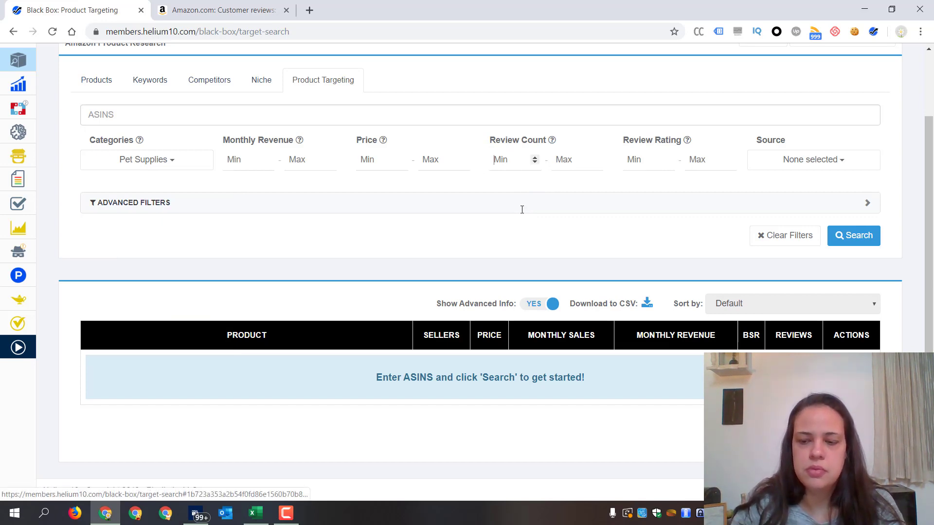
type("200")
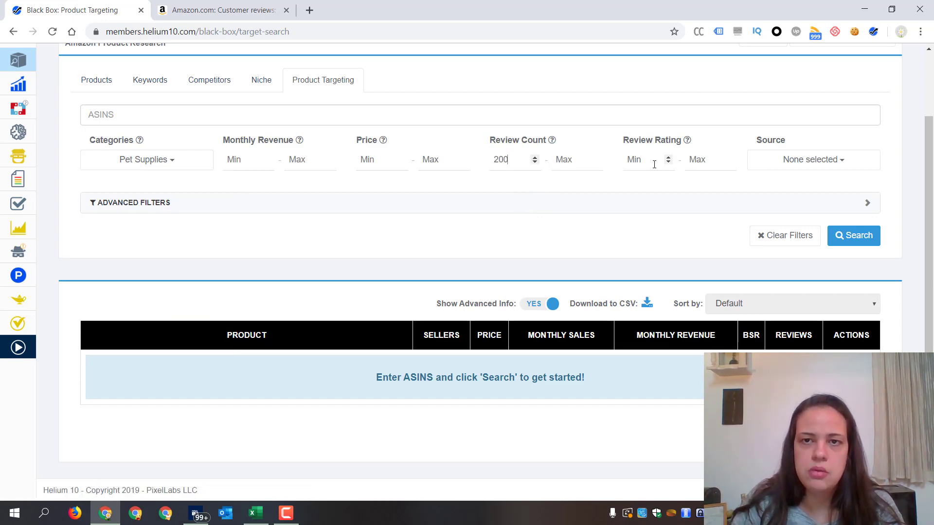
left_click(652, 165)
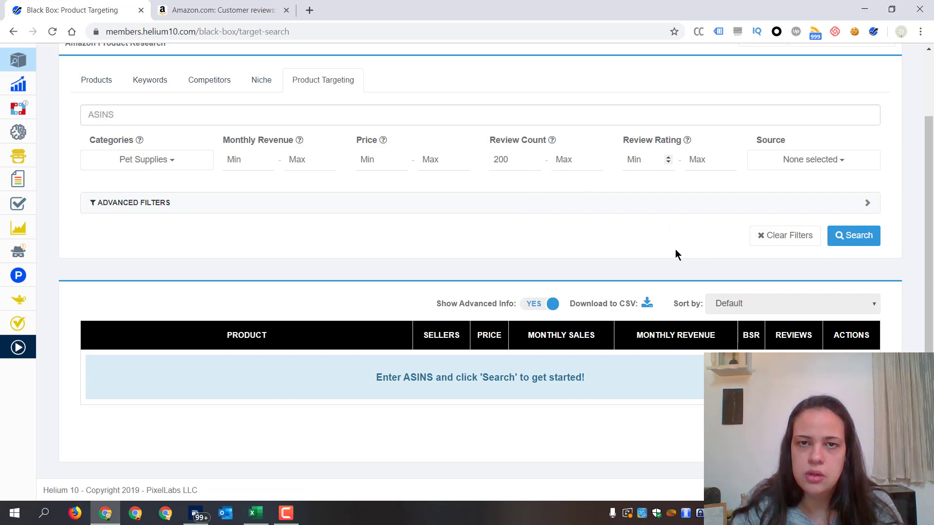
type("2.5")
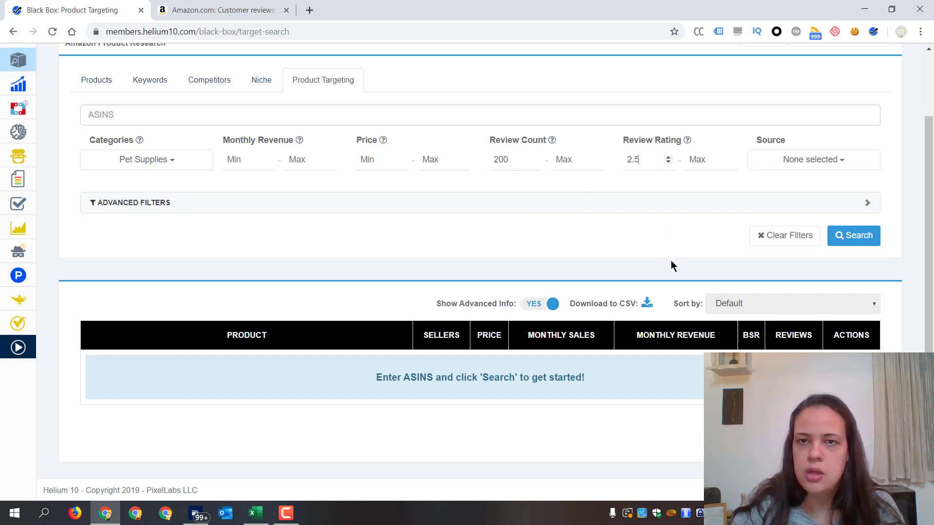
left_click(701, 160)
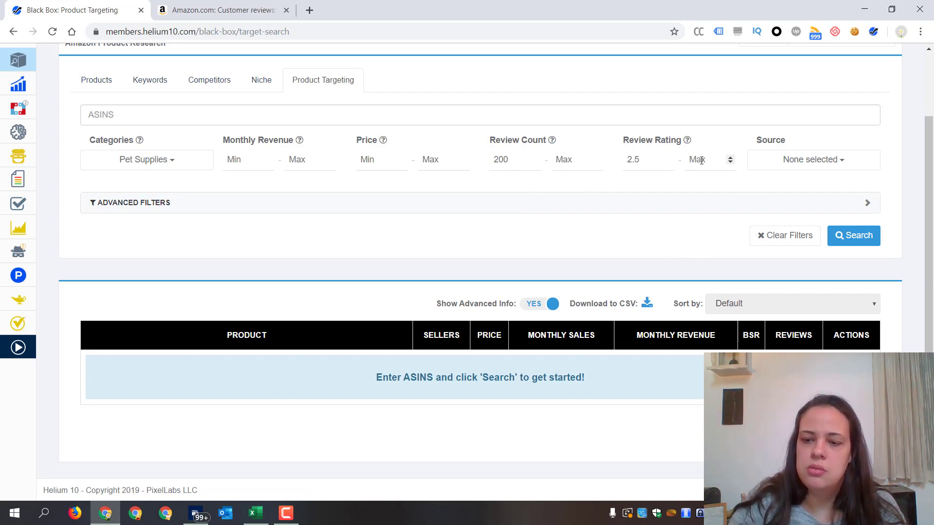
type("4")
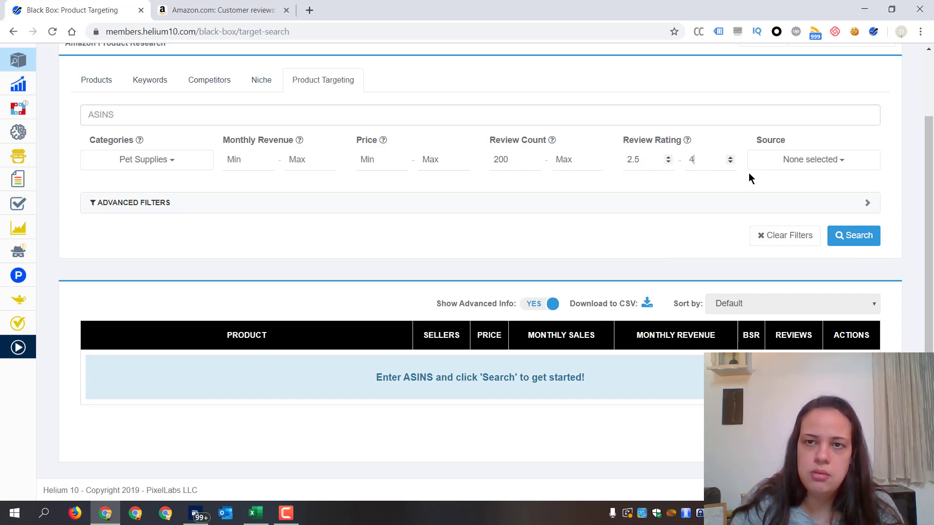
left_click(865, 241)
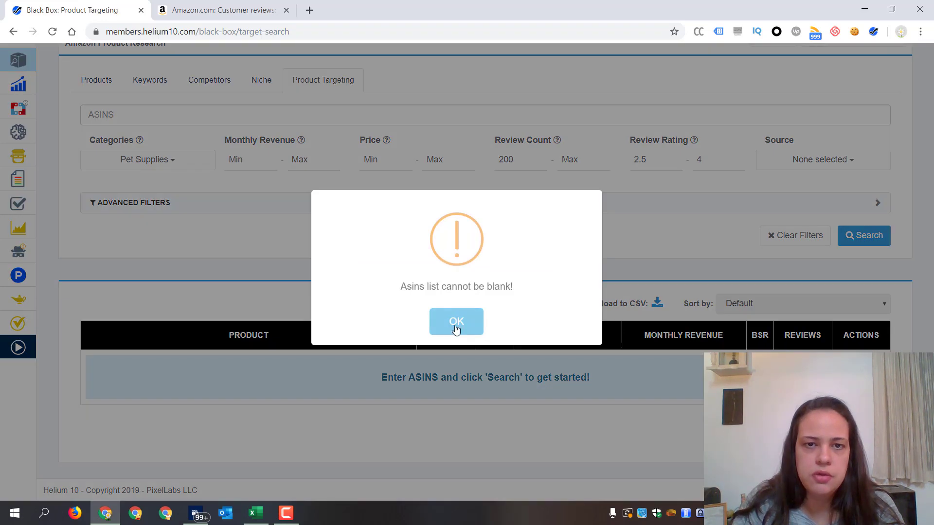
Step: Dismiss the alert, return to the Black Box Products search, limit its category to Pet Supplies and expand the advanced filters
left_click(456, 325)
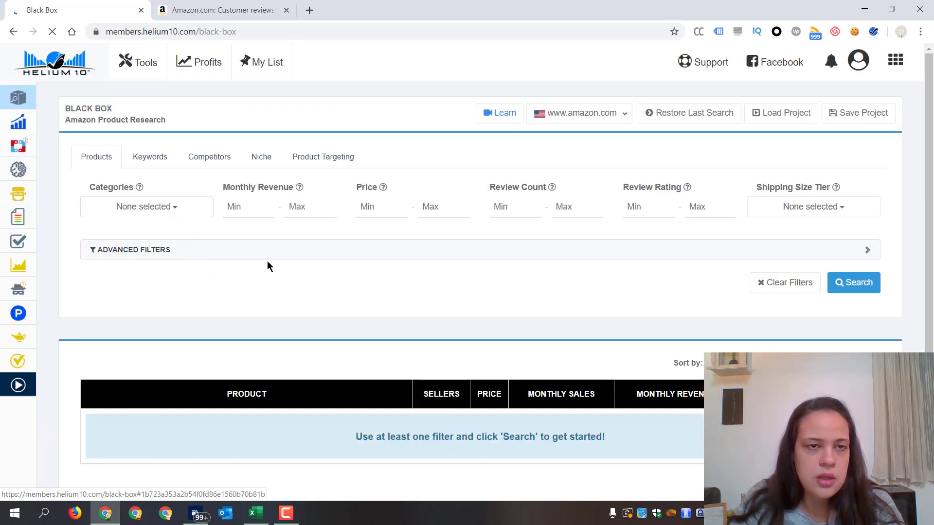
left_click(168, 209)
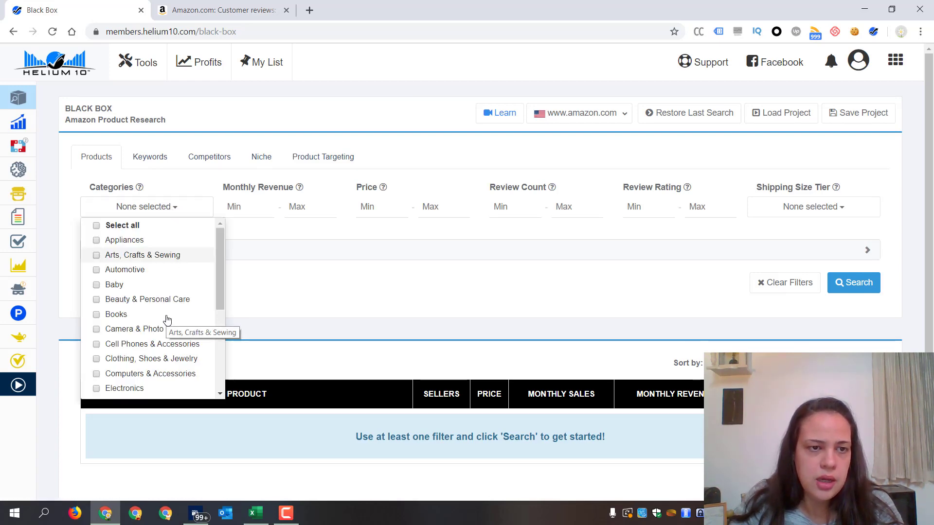
scroll(167, 320, "down", 4)
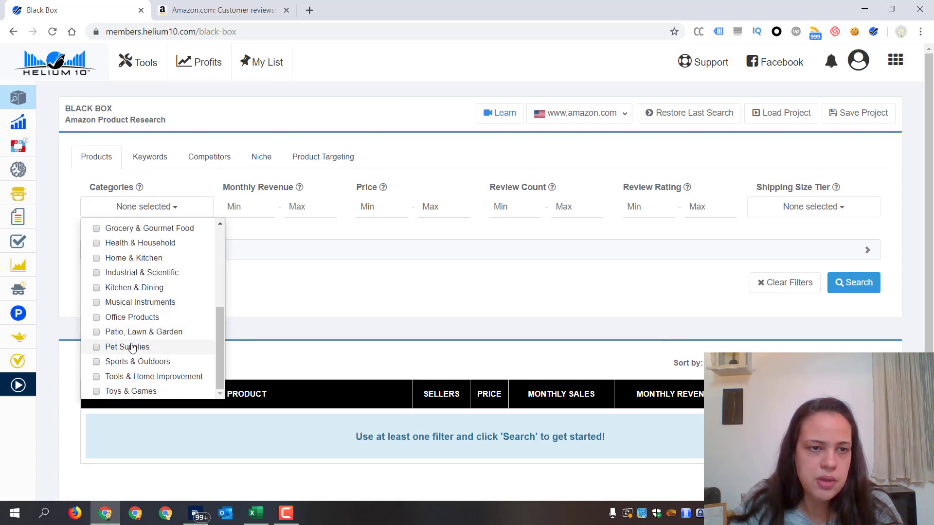
left_click(131, 347)
left_click(386, 244)
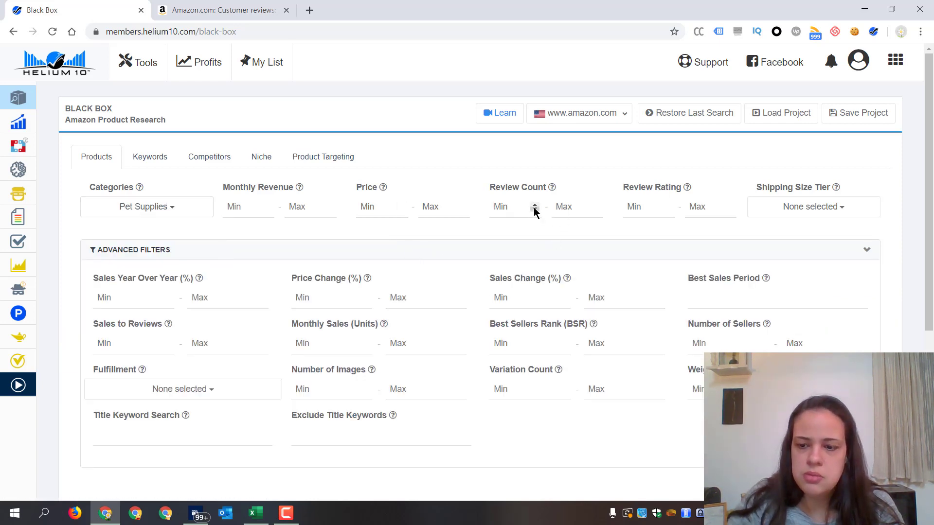
Step: Set a minimum review count of 200 and a review rating from 2.5 to 4, and run the product search
type("200")
key("Tab")
left_click(665, 208)
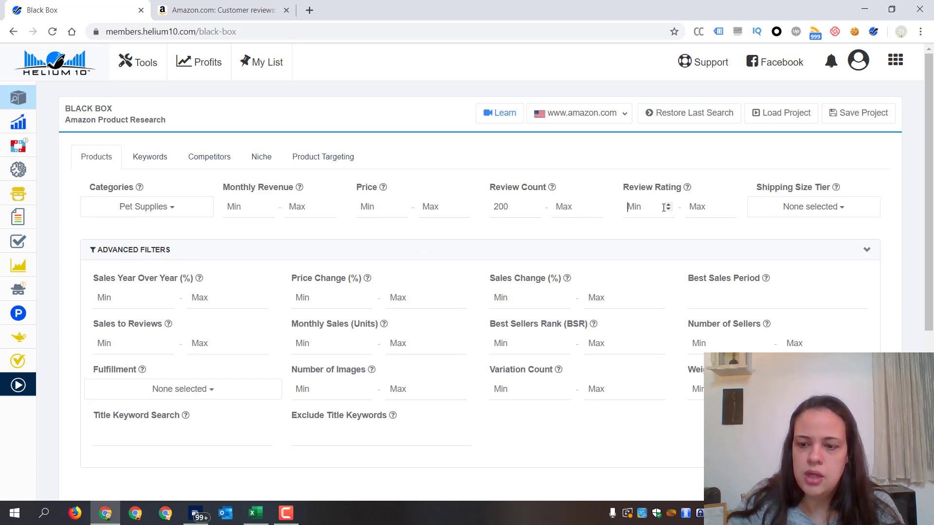
type("2.5")
left_click(711, 204)
type("4")
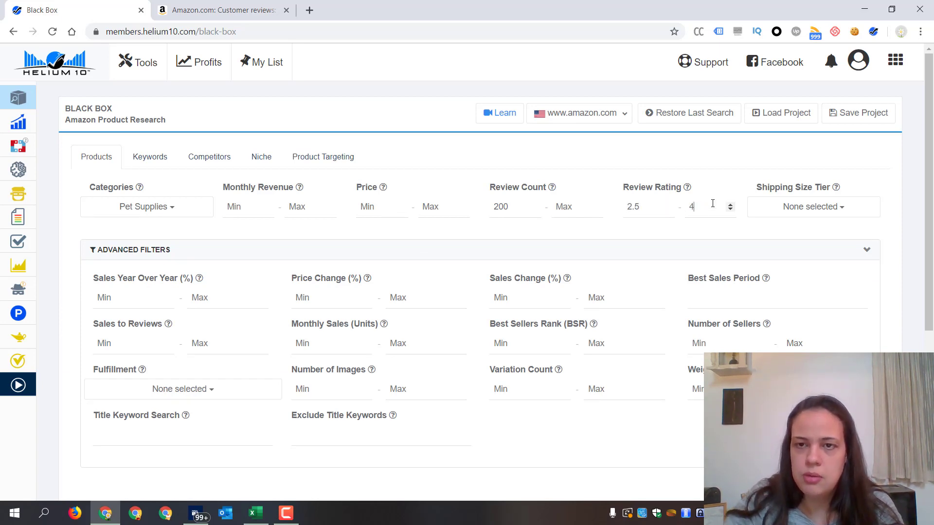
key("Return")
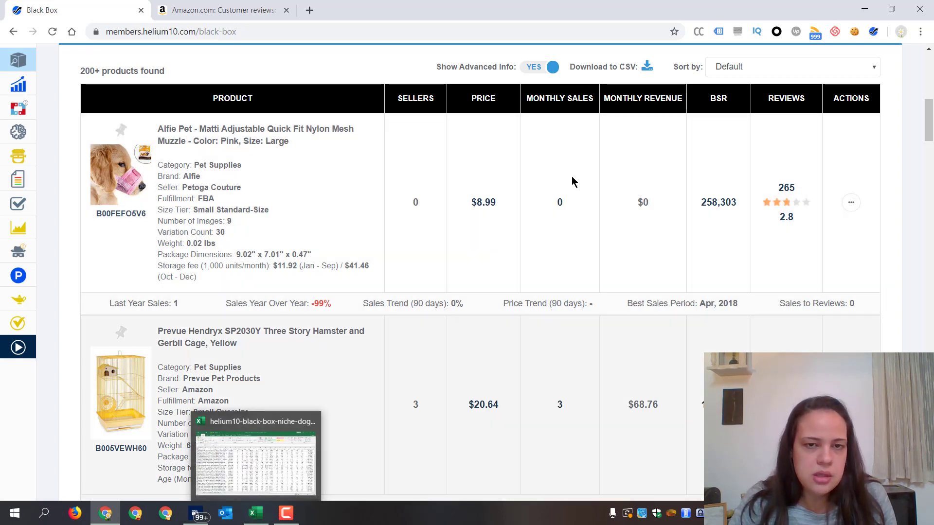
Step: Switch to the dog muzzle niche workbook in Excel and widen the Title column to make the product names readable
scroll(350, 238, "up", 9)
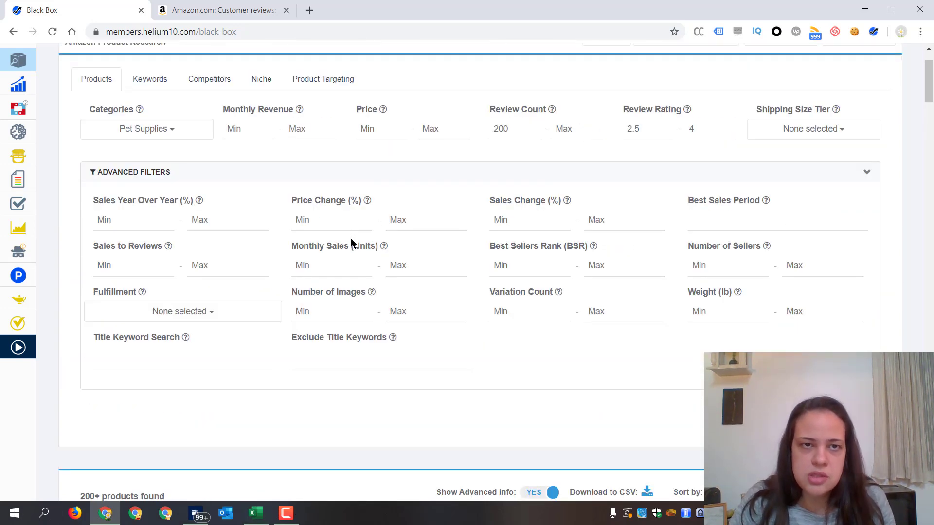
scroll(351, 243, "down", 4)
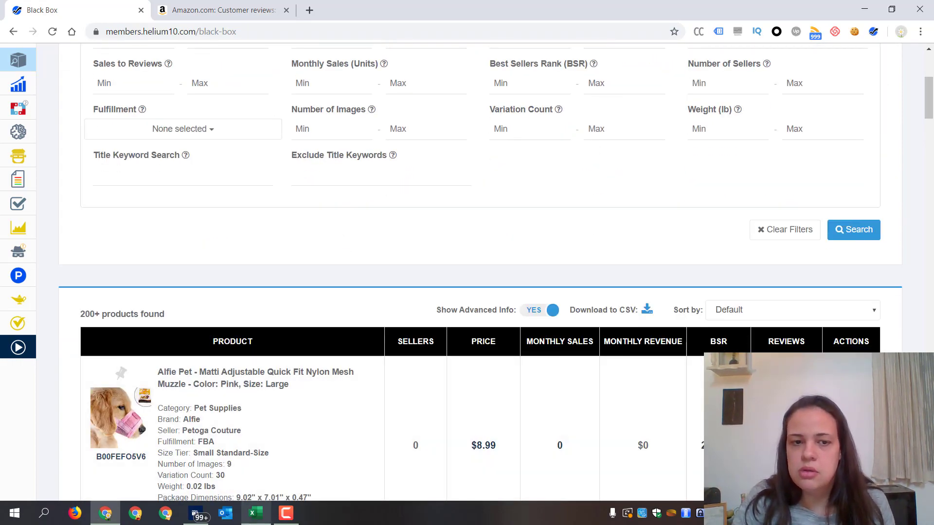
left_click(254, 516)
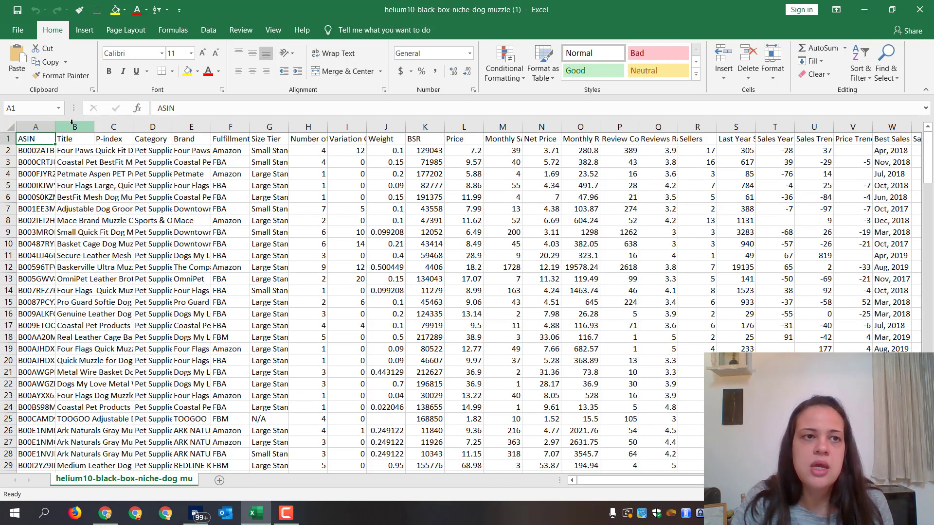
left_click_drag(94, 127, 346, 127)
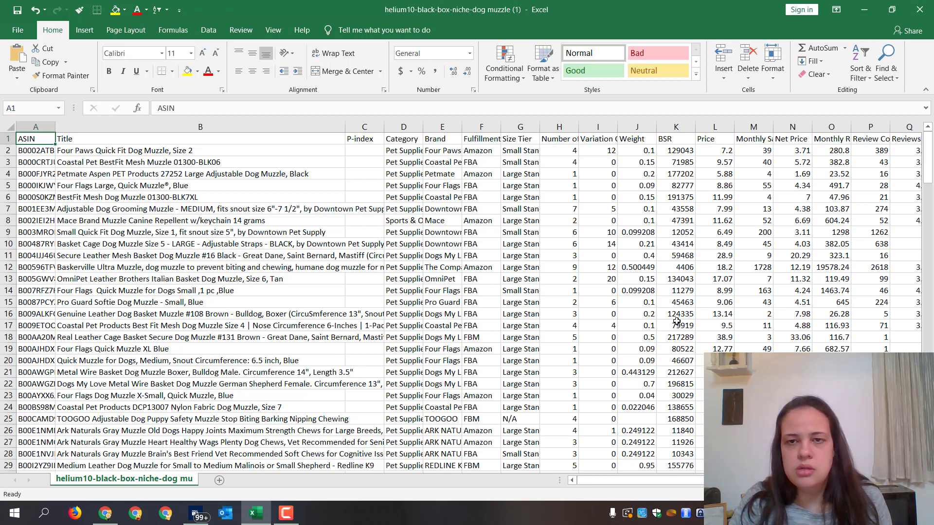
left_click(732, 228)
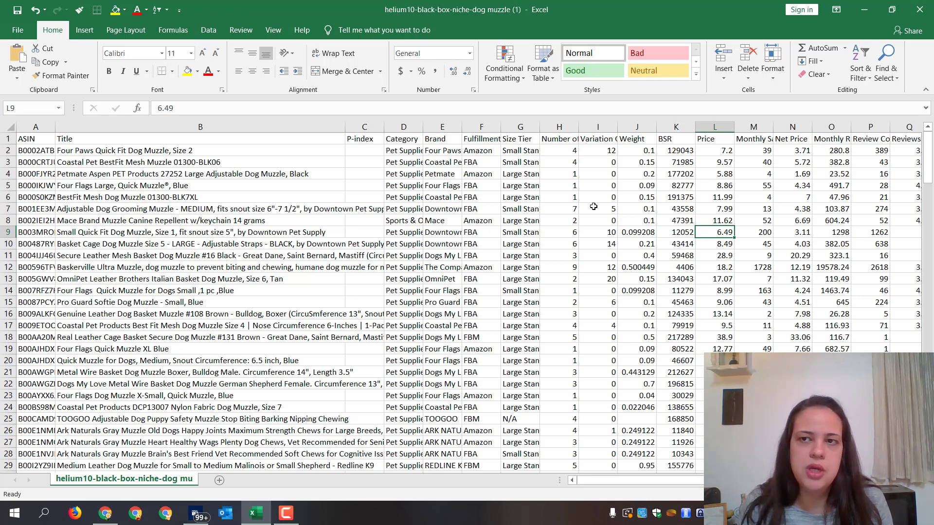
Step: Add filters to the header row and show only products with a Review Count greater than 1000
left_click(870, 141)
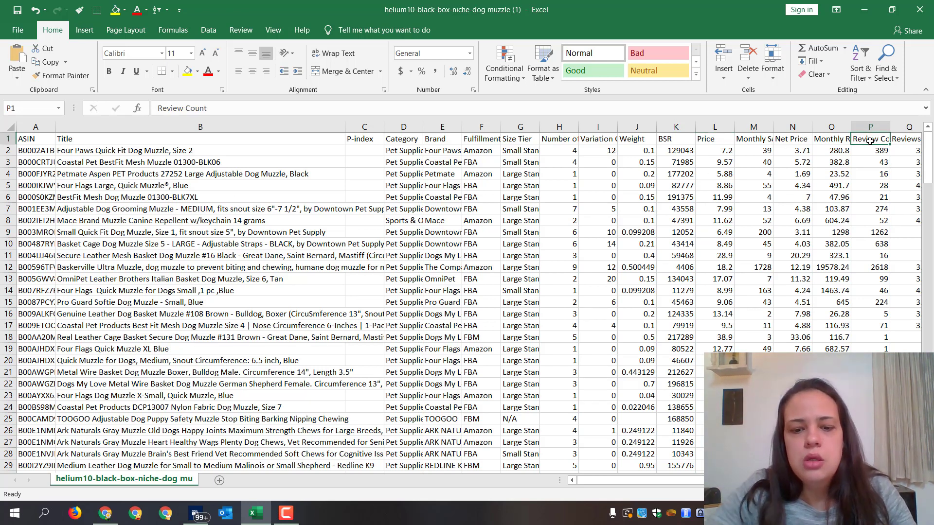
key("ctrl+shift+l")
left_click(884, 139)
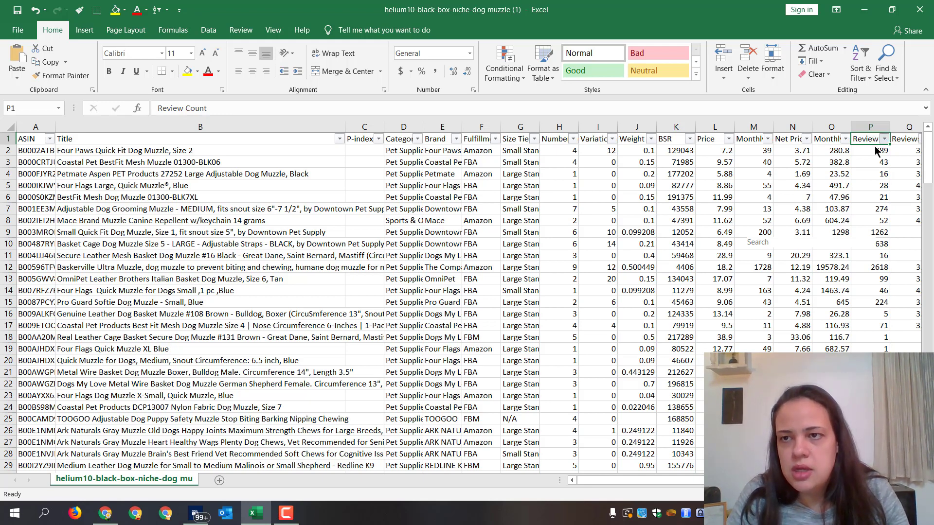
mouse_move(797, 224)
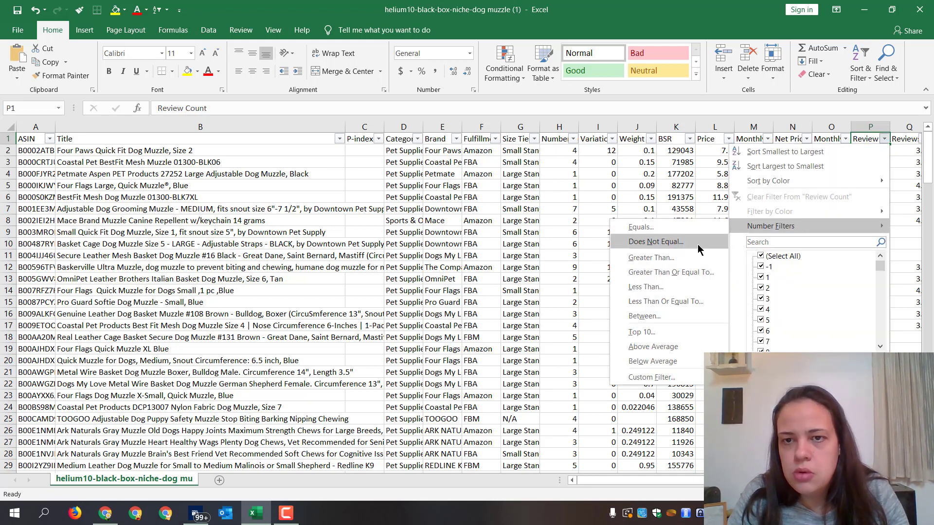
left_click(698, 258)
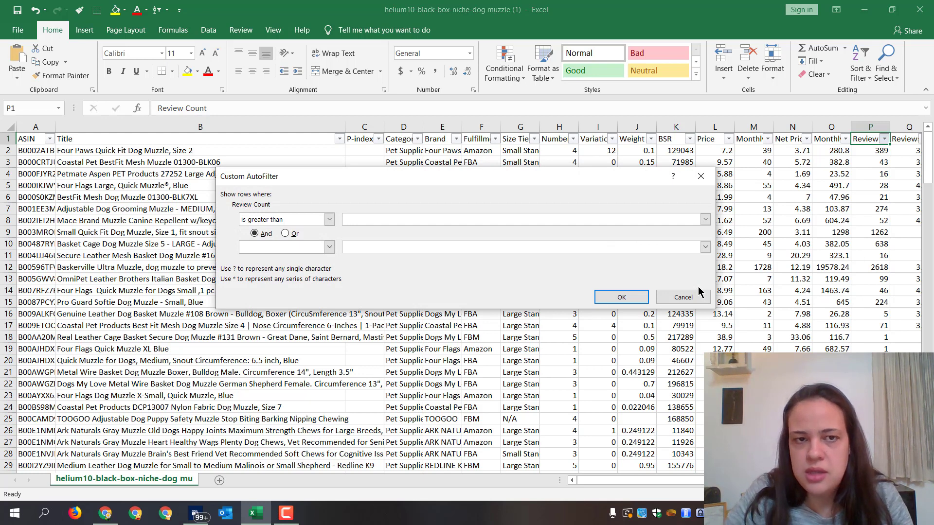
left_click(621, 298)
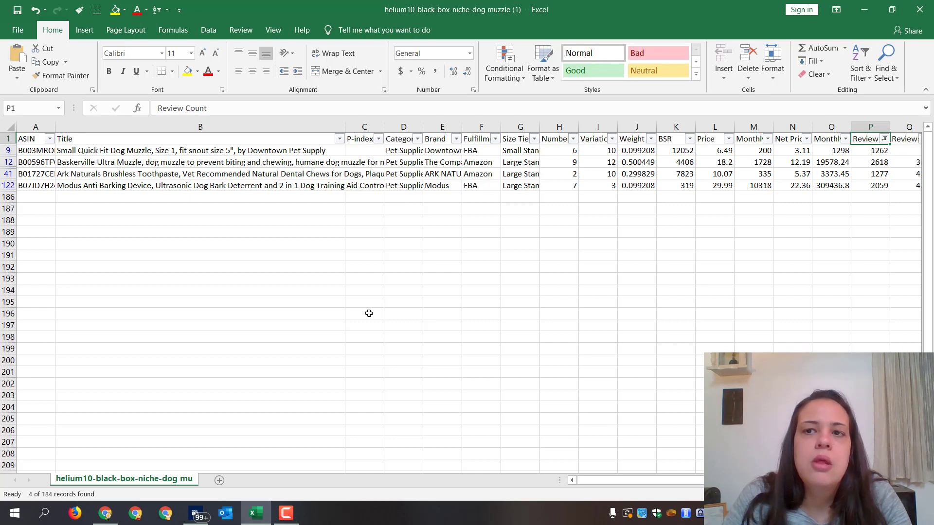
Step: Colour the text of the filtered Review Count and Title columns red
left_click(870, 127)
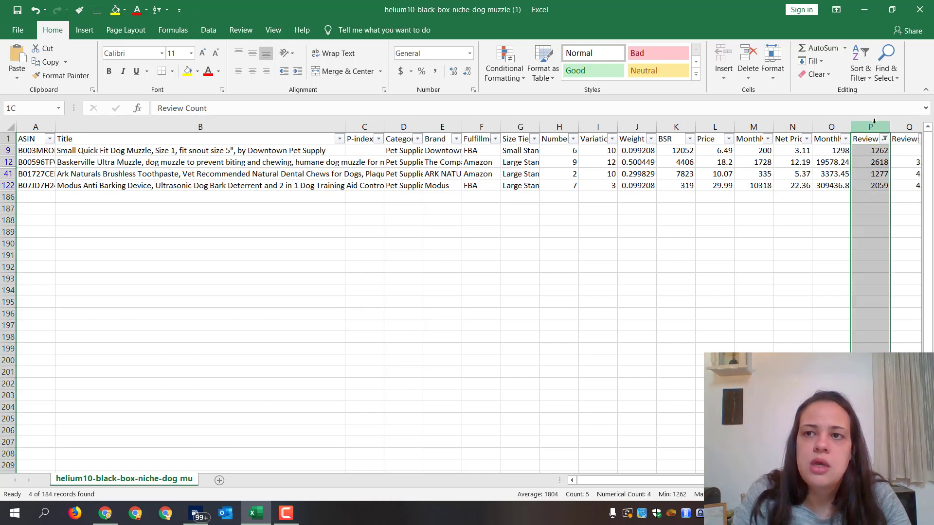
left_click(208, 73)
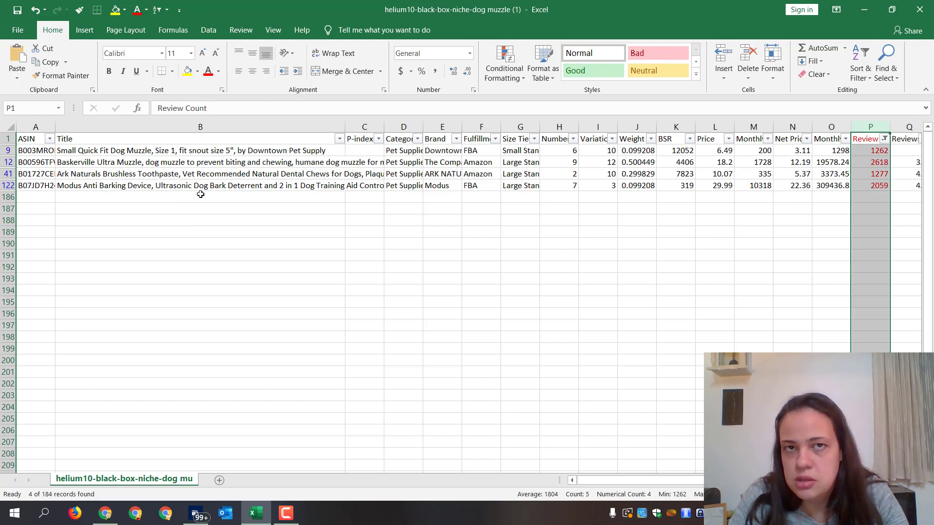
left_click(217, 127)
left_click(208, 71)
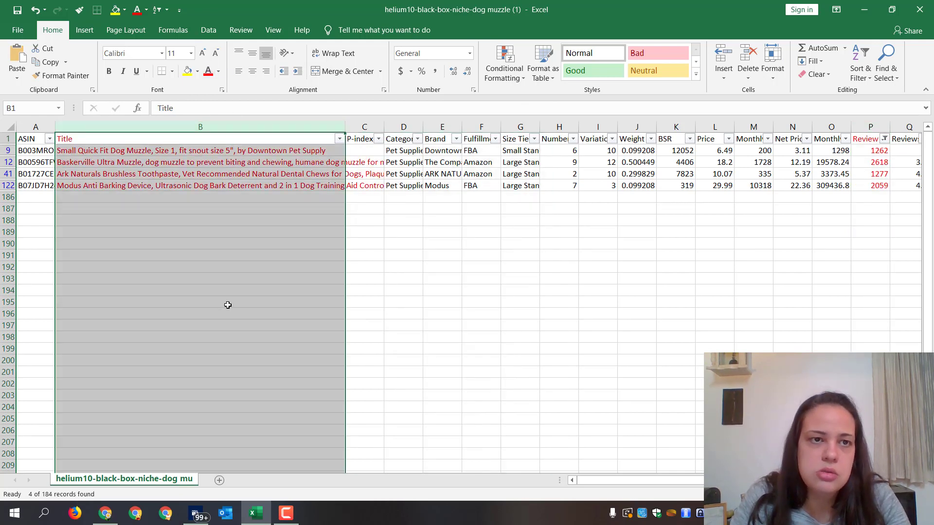
left_click(557, 181)
Step: Change the Review Count filter to show products with more than 500 reviews
left_click_drag(187, 151, 191, 184)
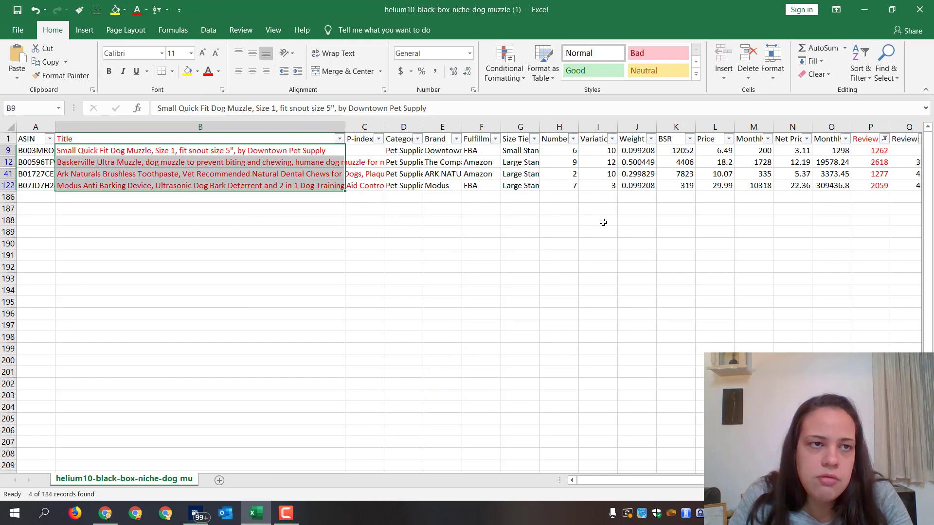
left_click(822, 173)
left_click(882, 152)
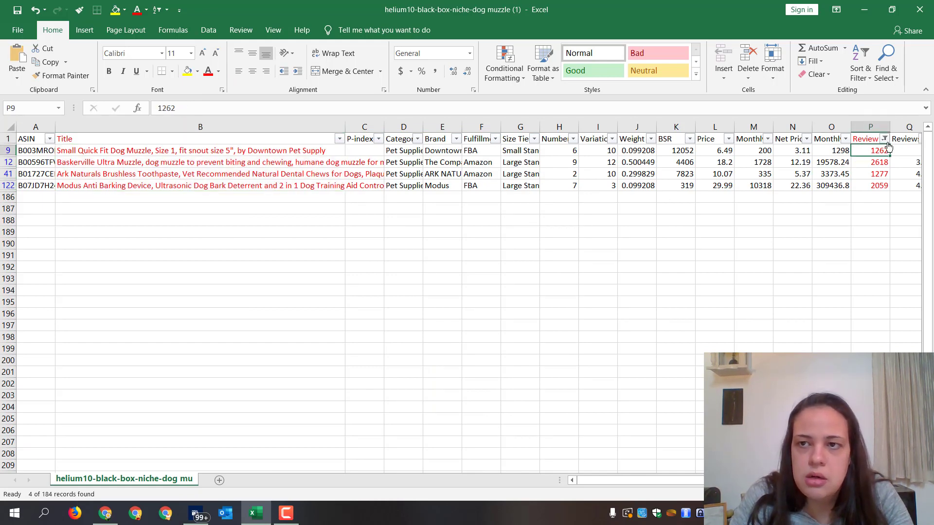
left_click(884, 139)
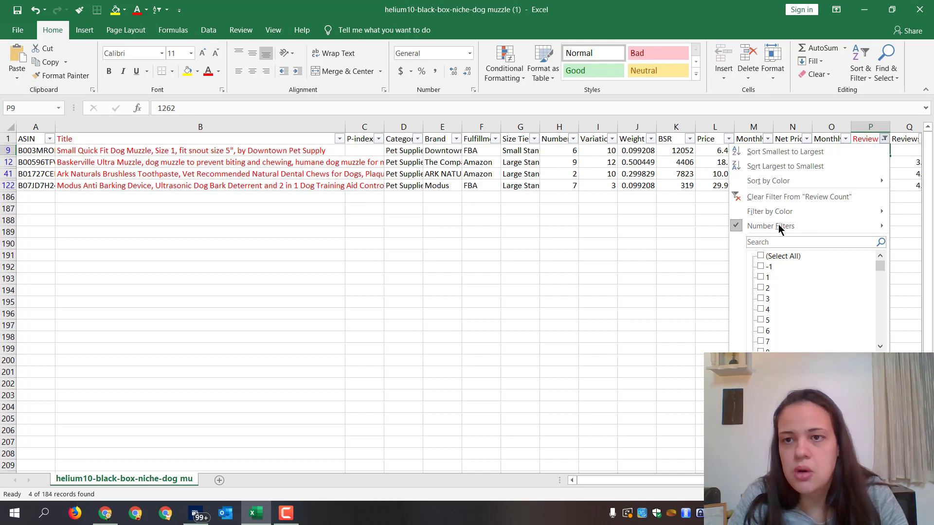
mouse_move(779, 226)
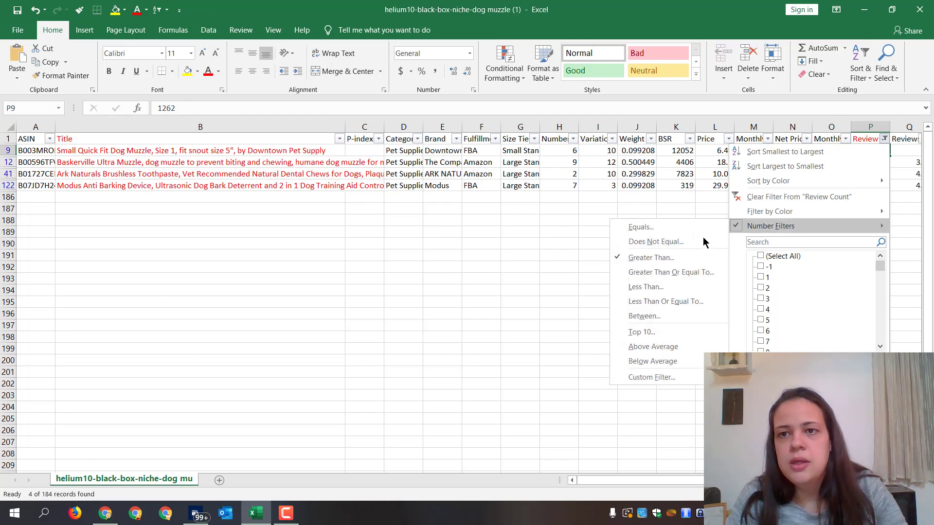
left_click(645, 257)
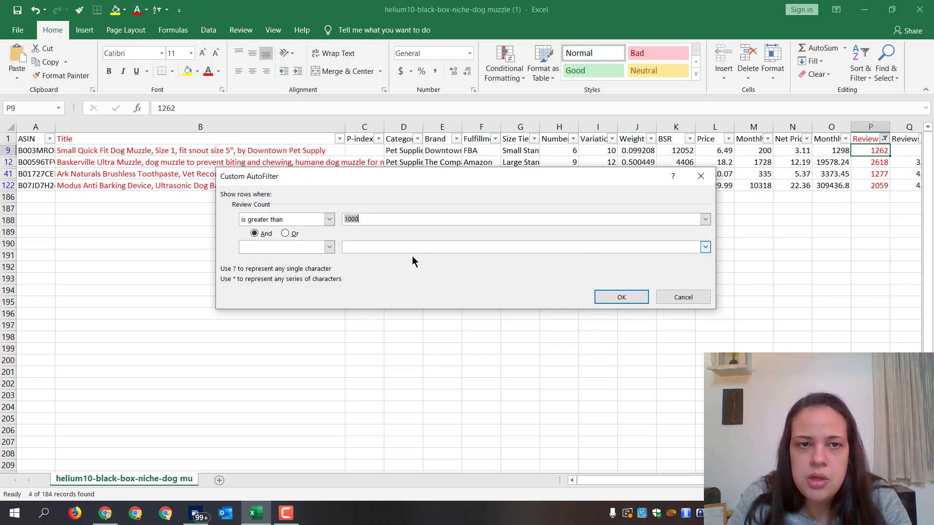
type("500")
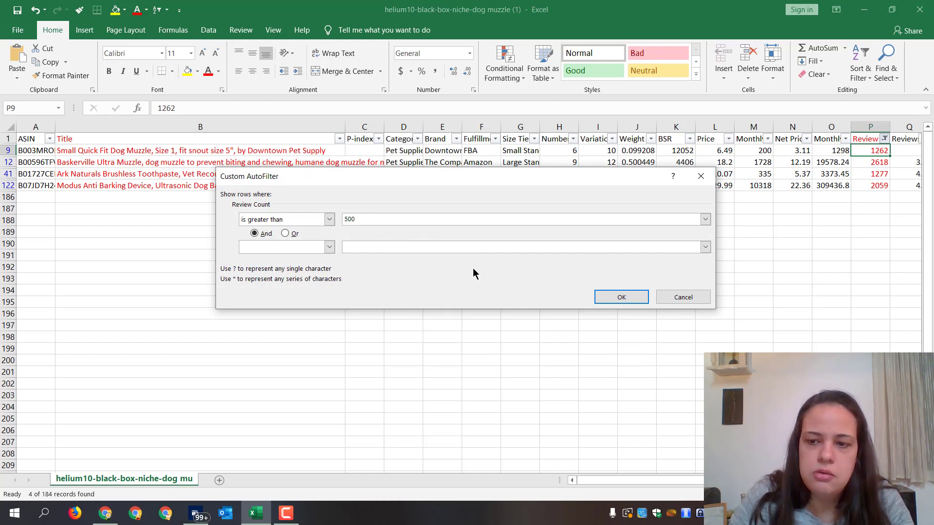
left_click(622, 297)
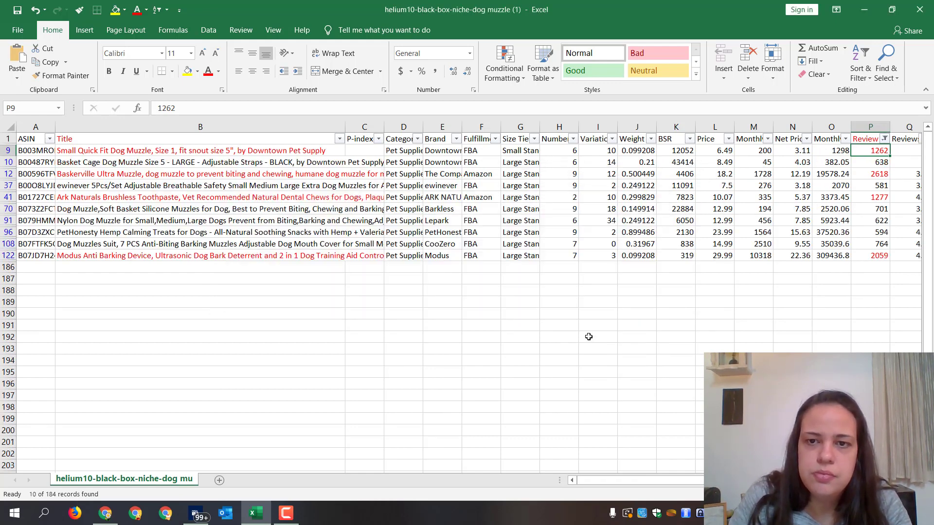
Step: Filter the BSR column to values less than 1000 and widen the Title column further to read the remaining product names
left_click(284, 125)
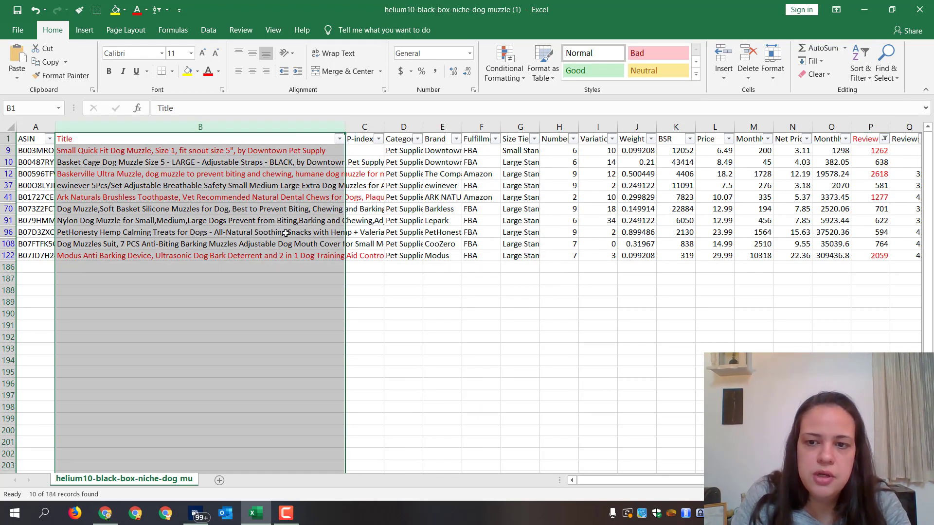
left_click(199, 195)
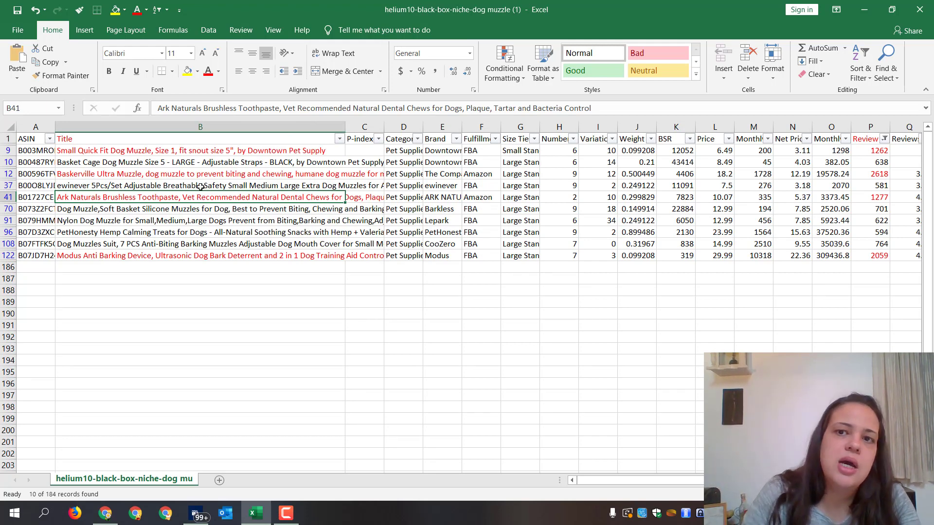
left_click_drag(667, 246, 676, 253)
left_click(689, 175)
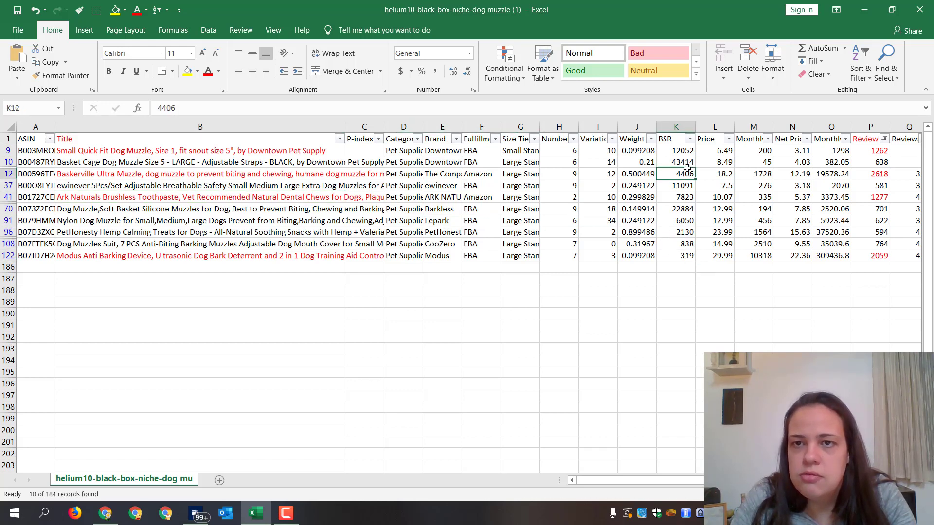
left_click(689, 139)
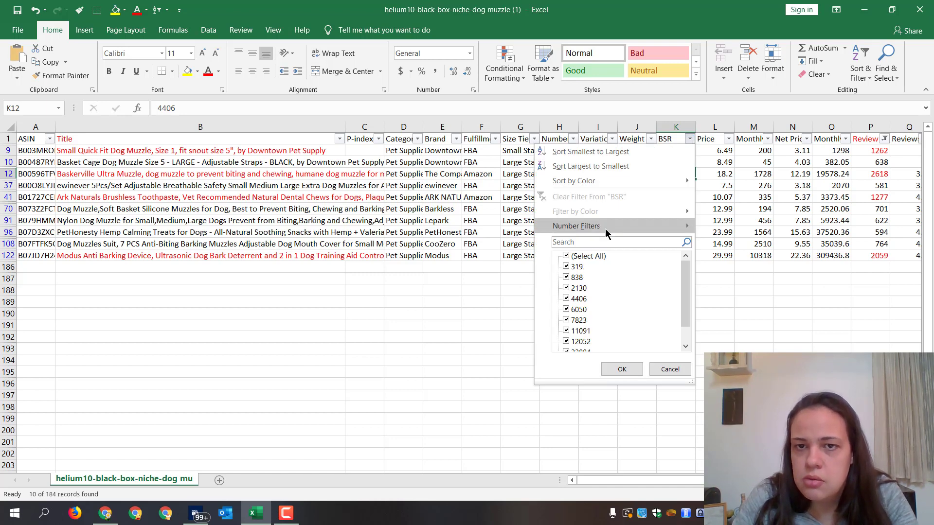
mouse_move(605, 227)
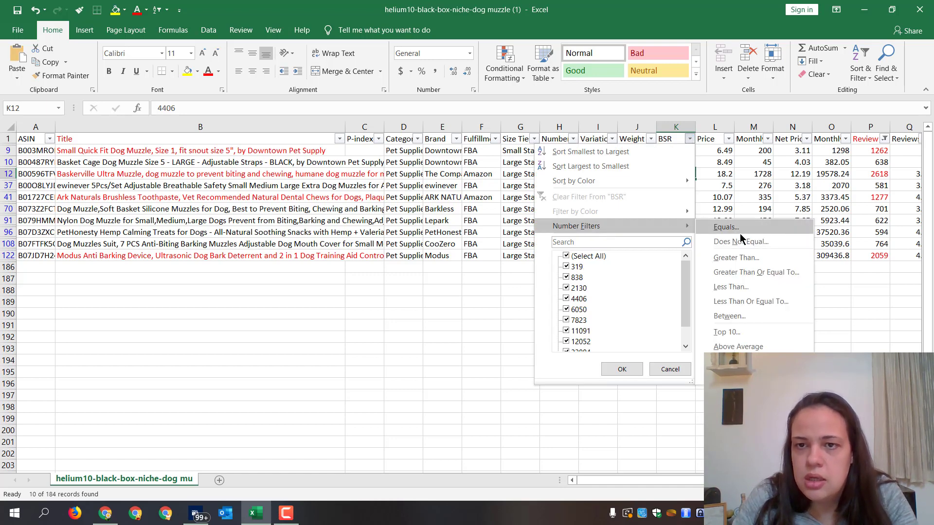
left_click(754, 290)
type("1")
type("000")
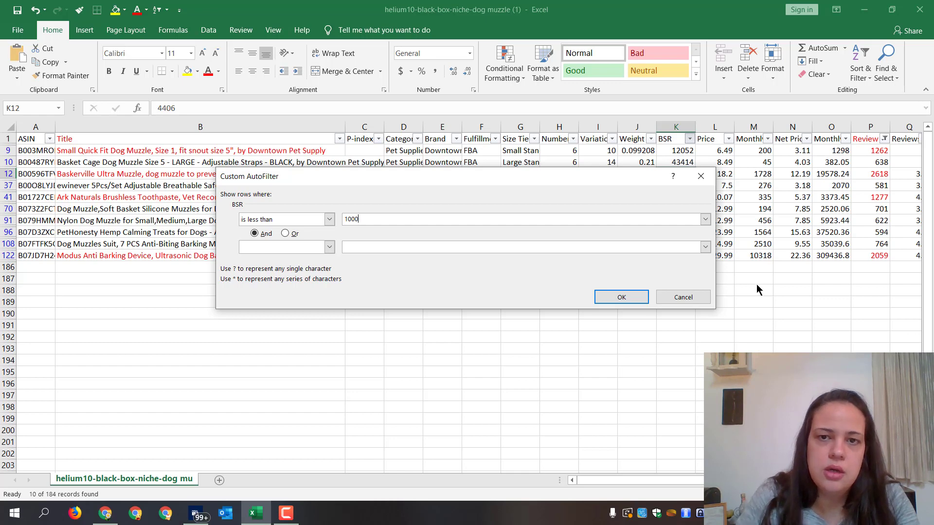
left_click(618, 296)
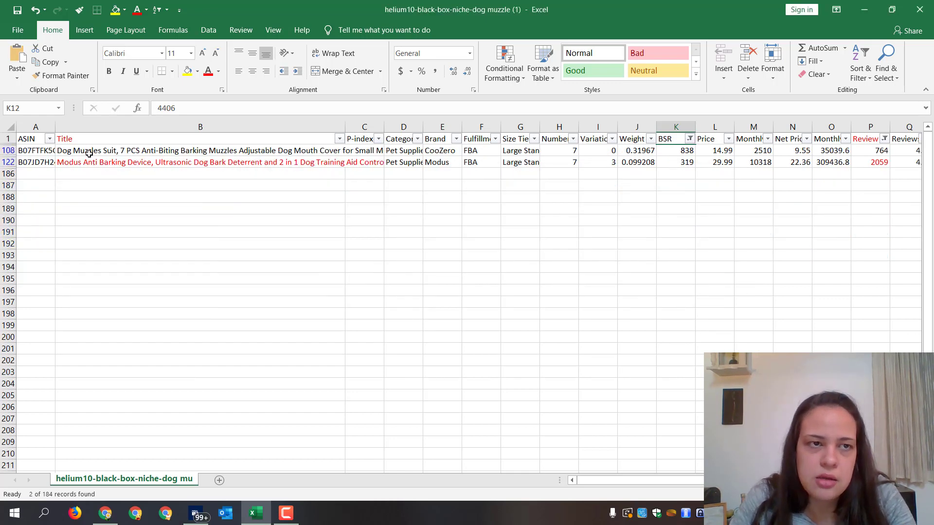
left_click_drag(346, 125, 407, 126)
left_click(367, 150)
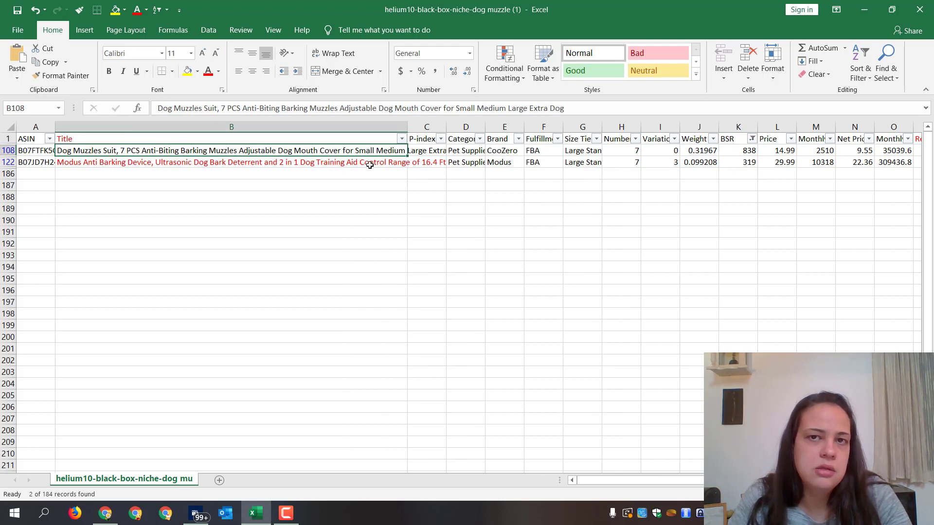
Step: Copy the title of the CooZero dog muzzle suit, search for it in a new browser tab and open its Amazon listing
left_click(371, 163)
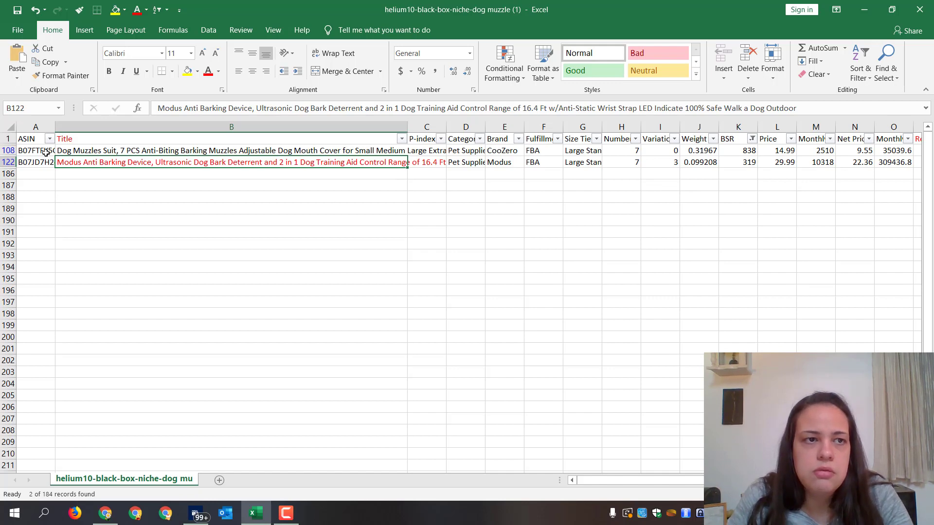
left_click(134, 154)
key("ctrl+c")
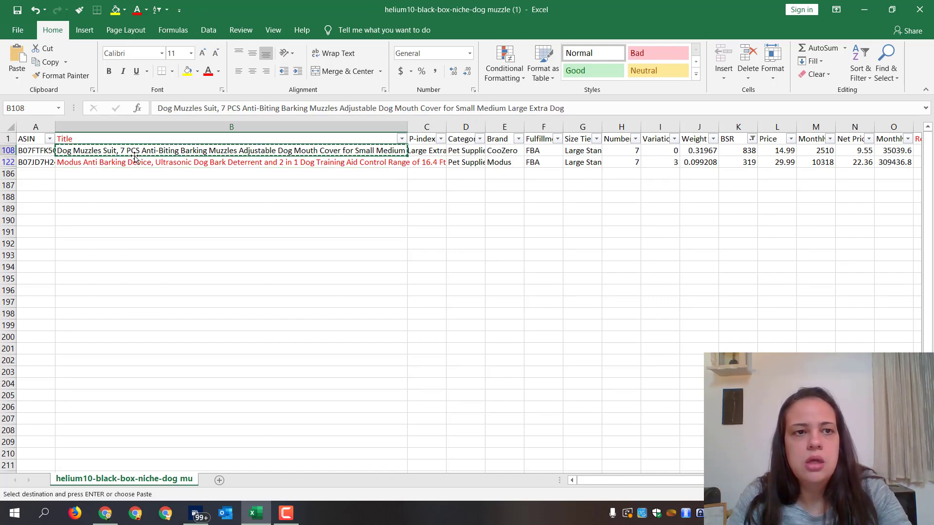
key("alt+Tab")
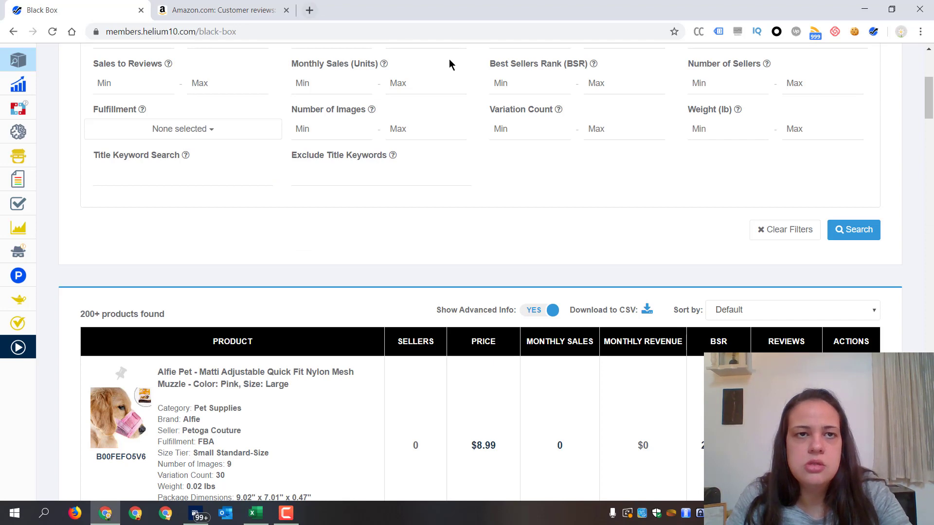
key("ctrl+t")
key("ctrl+v")
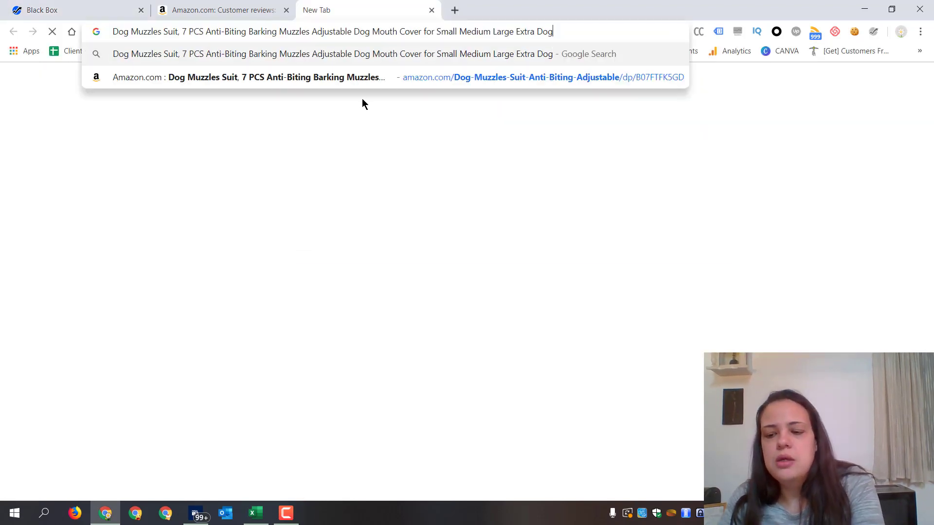
key("Return")
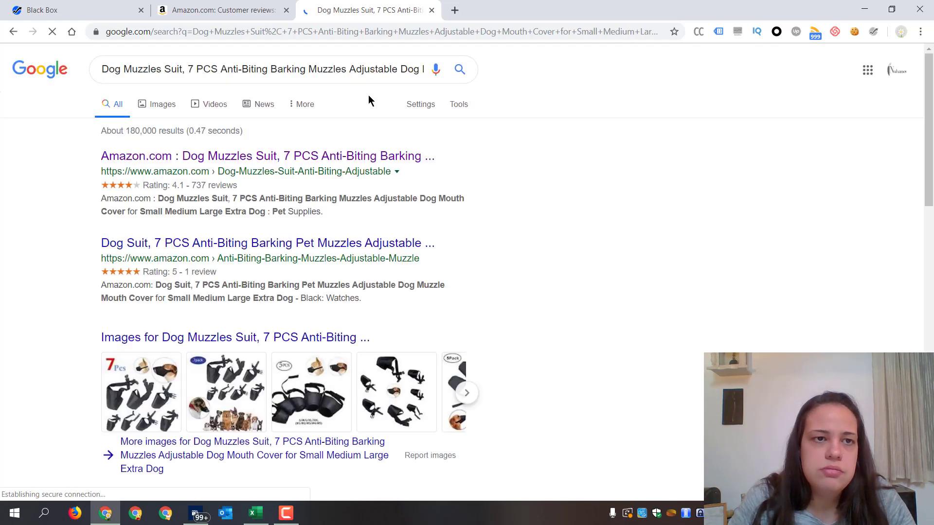
left_click(378, 164)
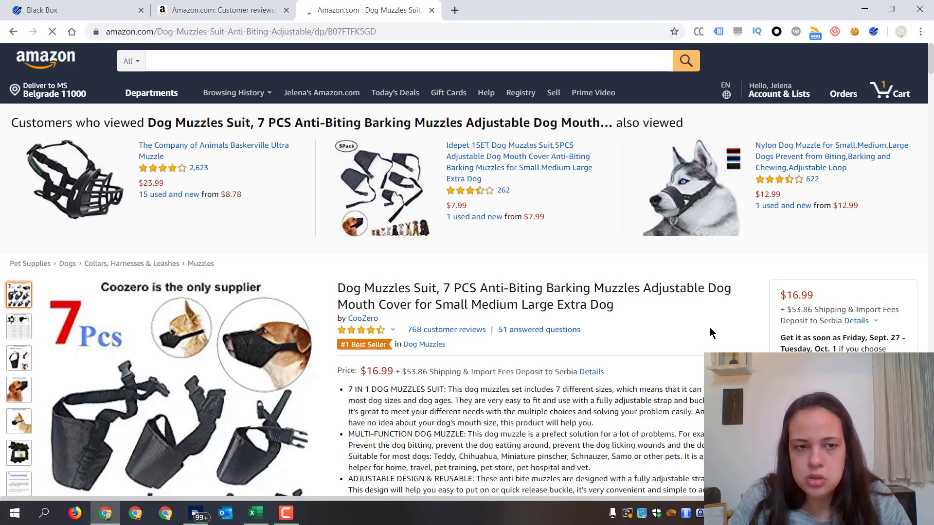
Step: Examine the muzzle suit's Amazon listing, from the product description through the promotions to the manufacturer's feature section
scroll(694, 335, "down", 3)
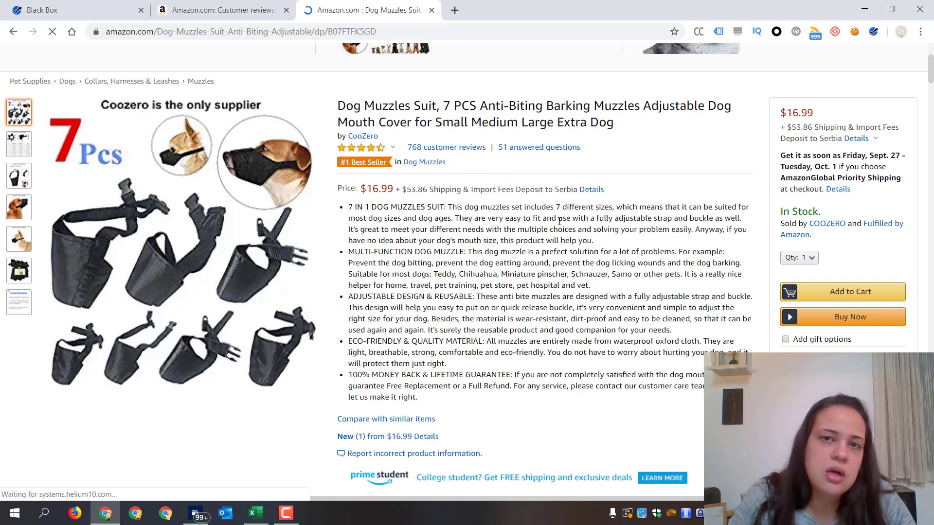
scroll(511, 261, "down", 6)
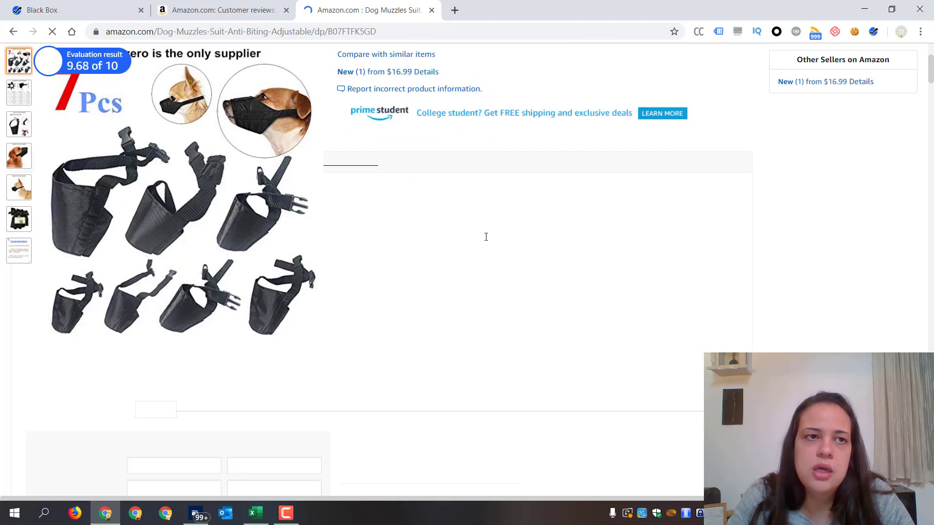
scroll(486, 237, "down", 12)
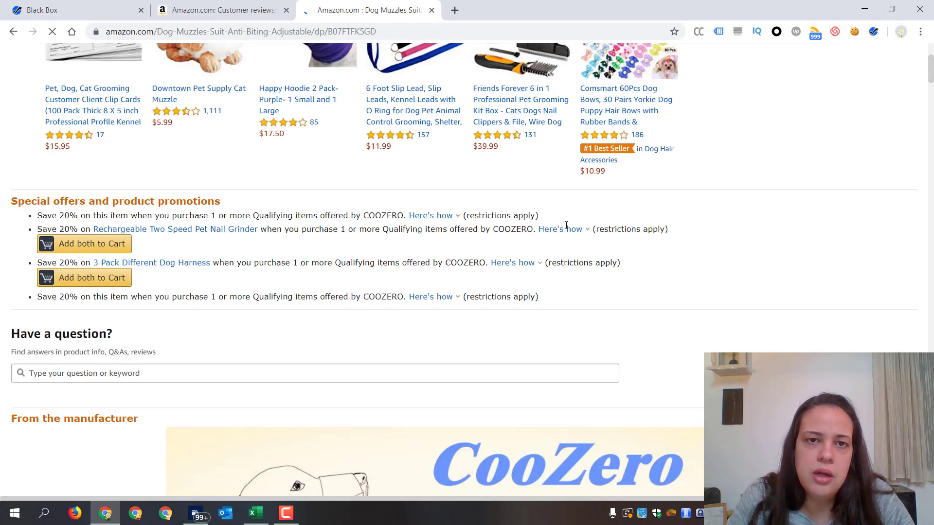
scroll(566, 224, "down", 10)
scroll(691, 267, "down", 7)
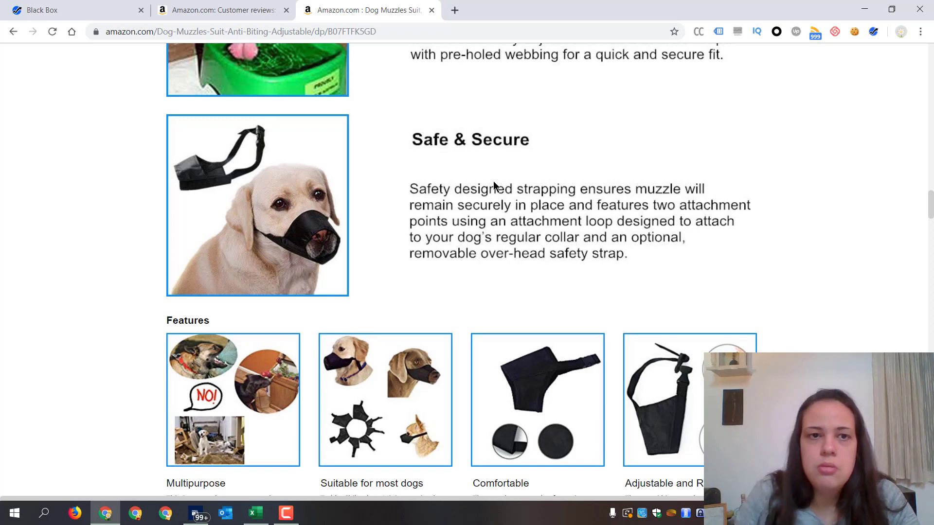
Step: Return to the Excel sheet and check the BSR, price, monthly revenue and Review Count of the Modus product
left_click(268, 516)
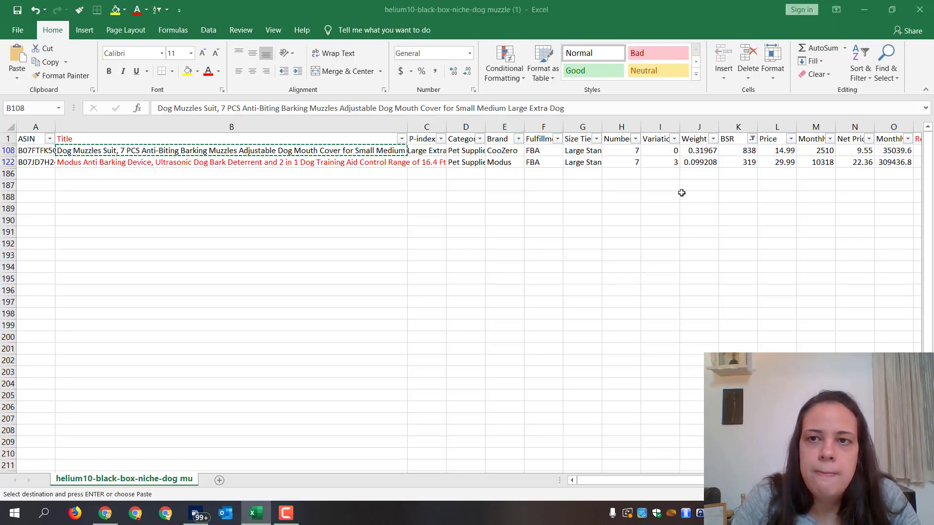
left_click(751, 162)
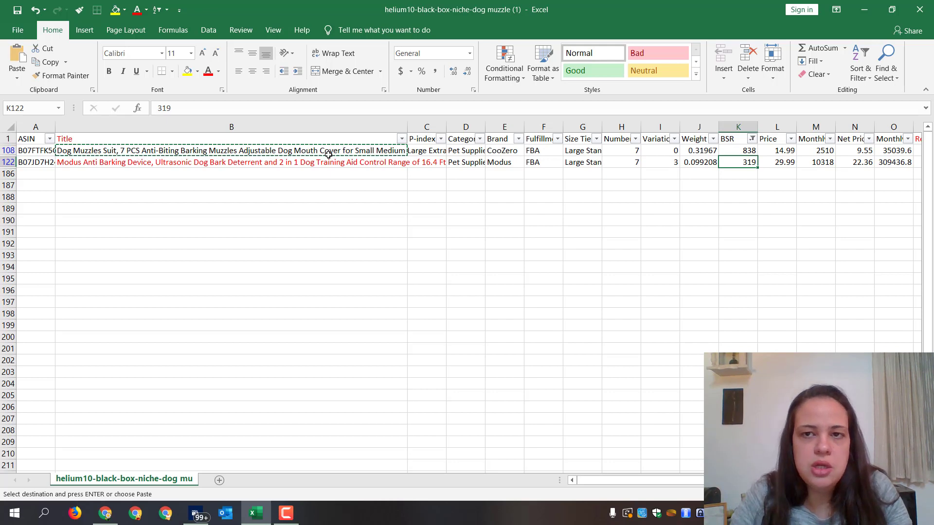
key("Right")
key("Right")
key("Right")
key("Right")
key("Right")
key("Right")
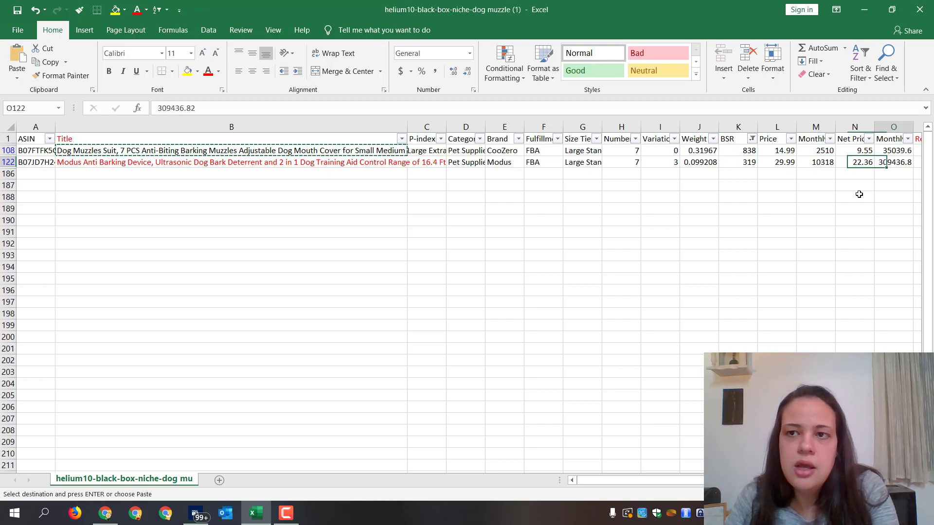
left_click(528, 166)
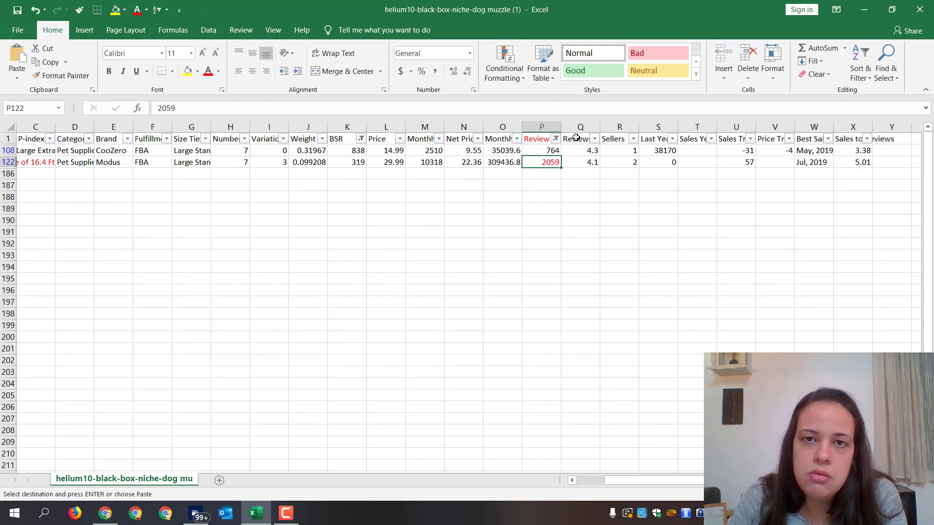
Step: Reselect all values in the BSR filter and bring the product titles back into view
left_click(361, 139)
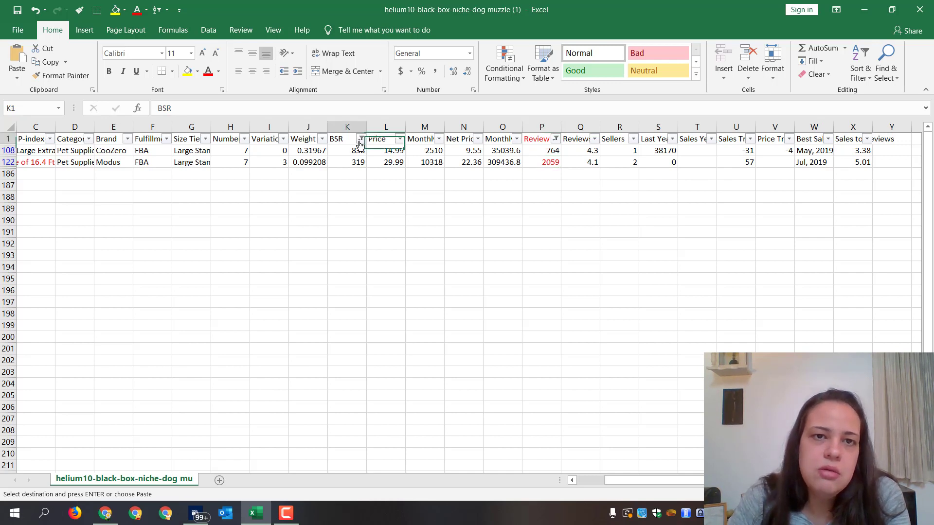
left_click(258, 256)
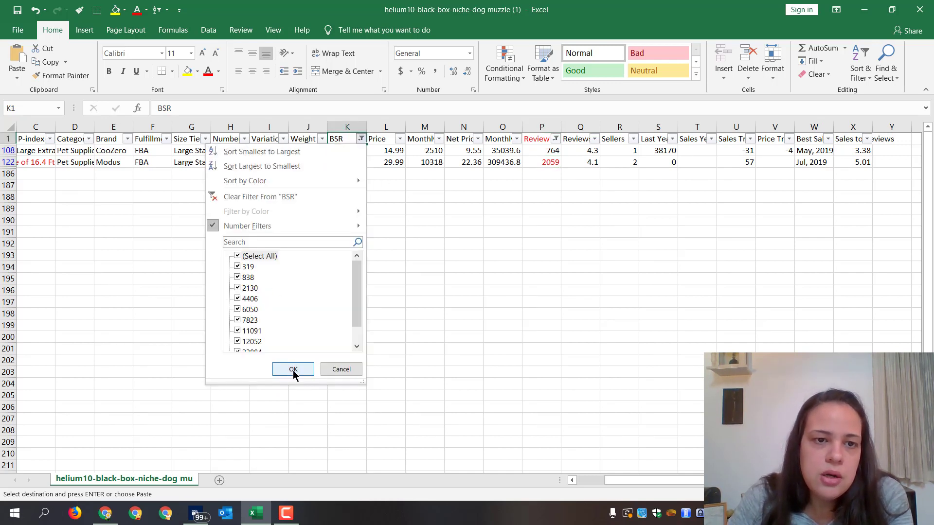
left_click(294, 369)
left_click(407, 242)
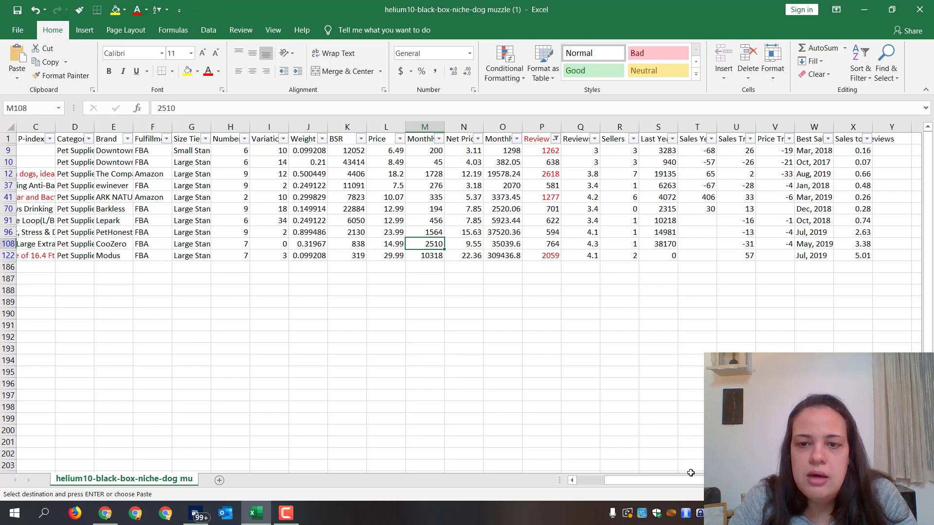
left_click_drag(734, 480, 707, 481)
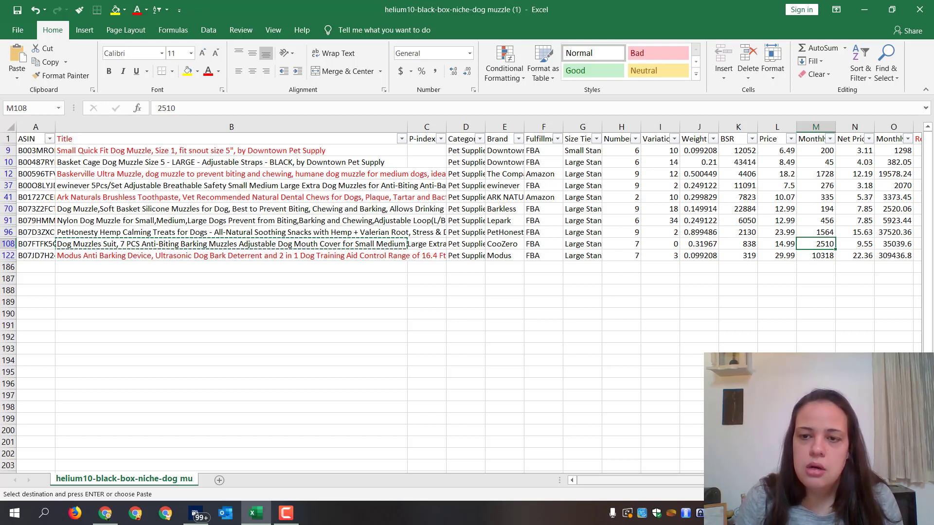
Step: Switch to Black Box in the browser and look at the product results
left_click(119, 515)
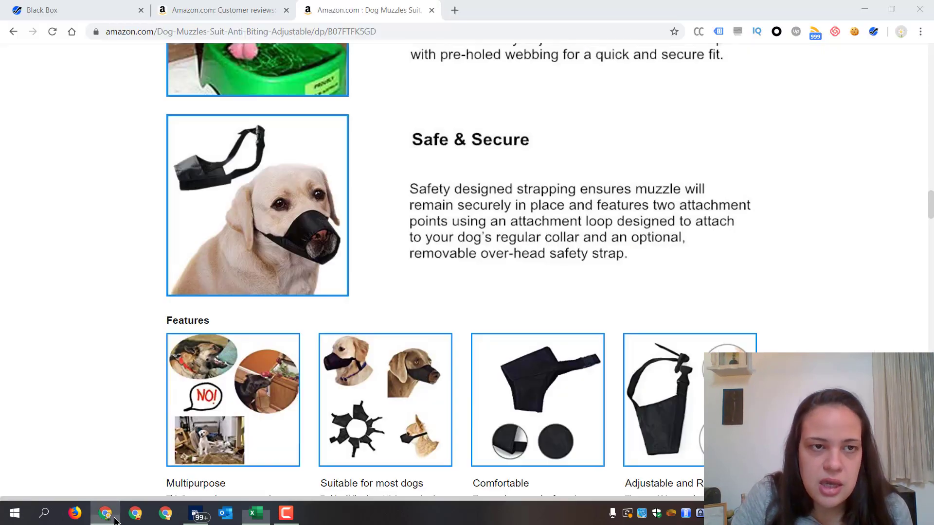
key("ctrl+1")
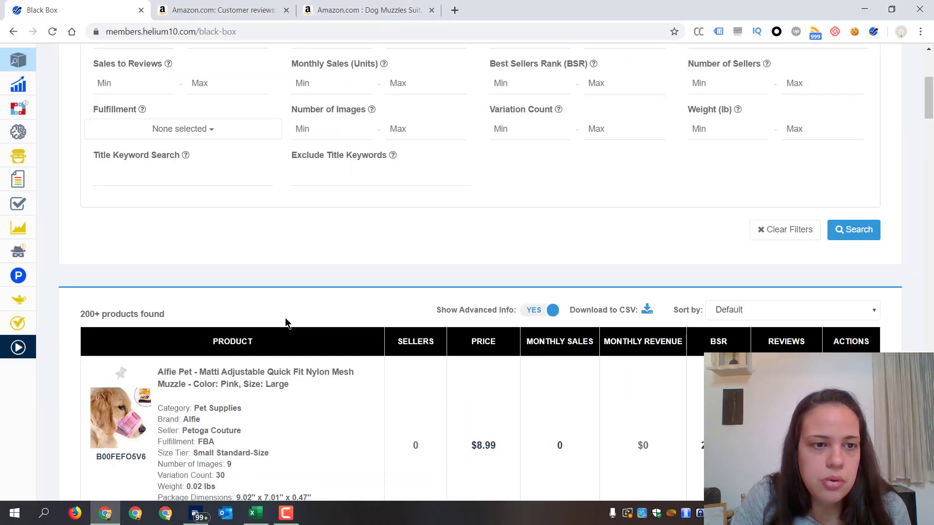
scroll(435, 194, "down", 1)
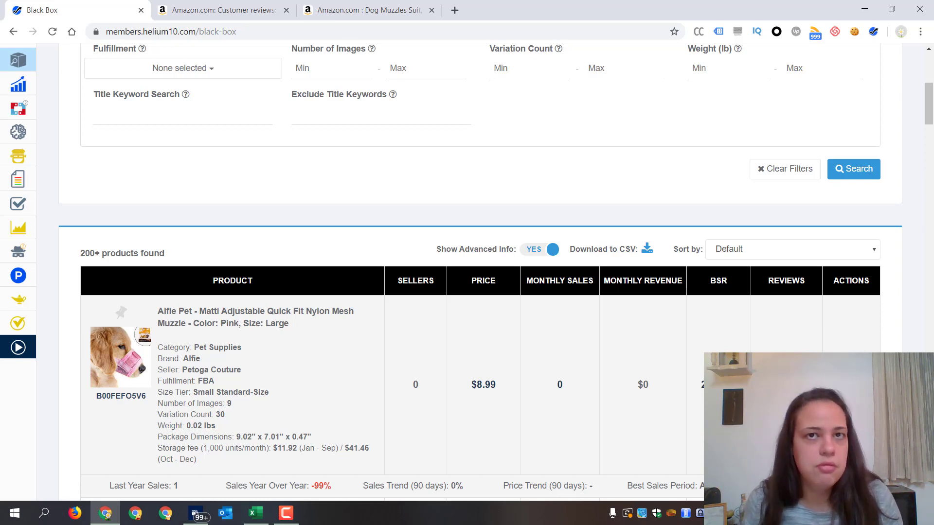
Step: Back in Excel, clear the pending copy and colour the Review Count and BSR values of all filtered products red
left_click(255, 513)
key("Escape")
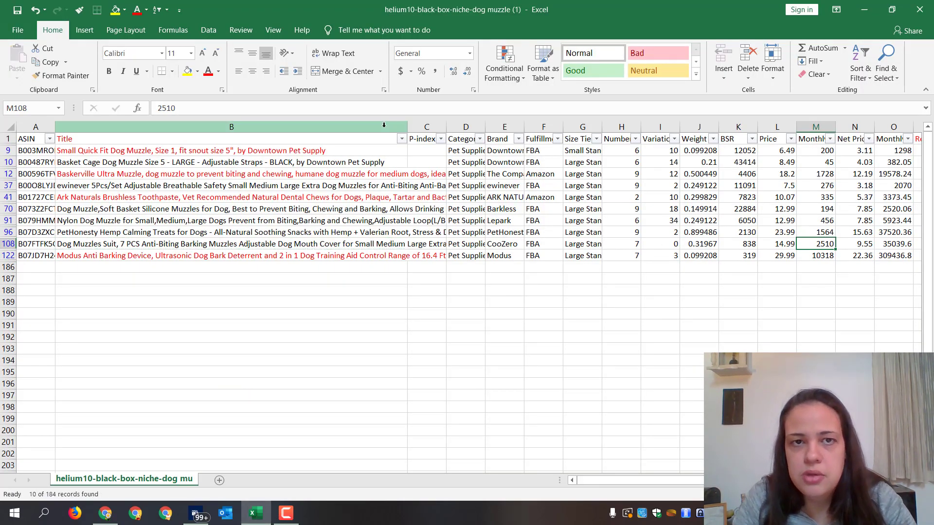
left_click_drag(725, 480, 753, 480)
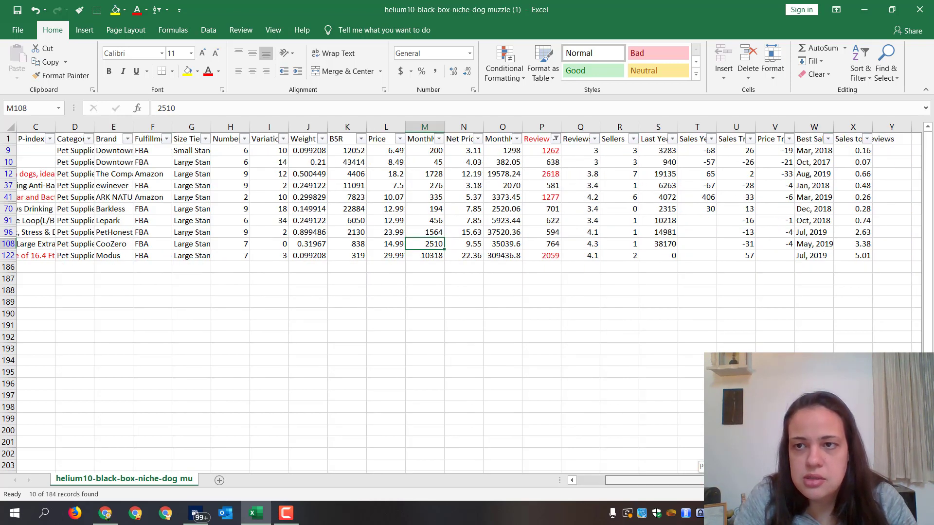
left_click_drag(553, 151, 551, 254)
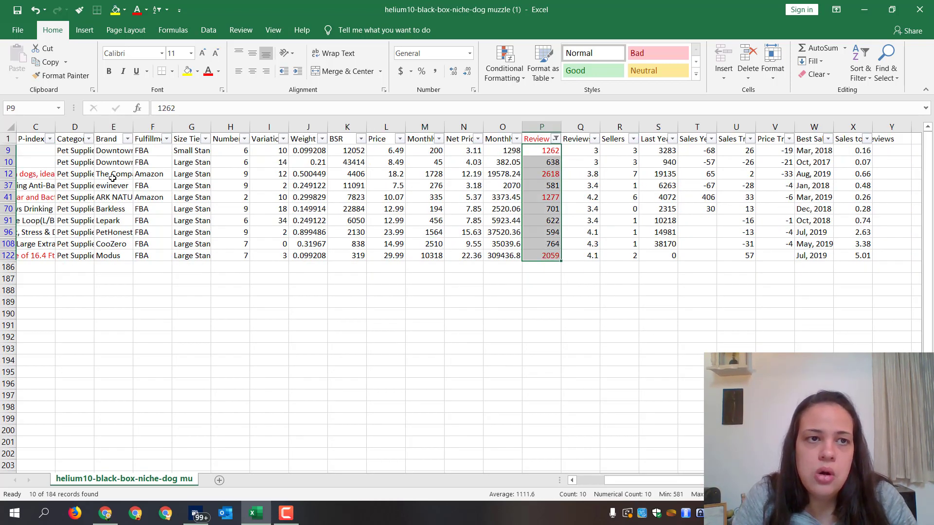
left_click_drag(348, 151, 346, 258)
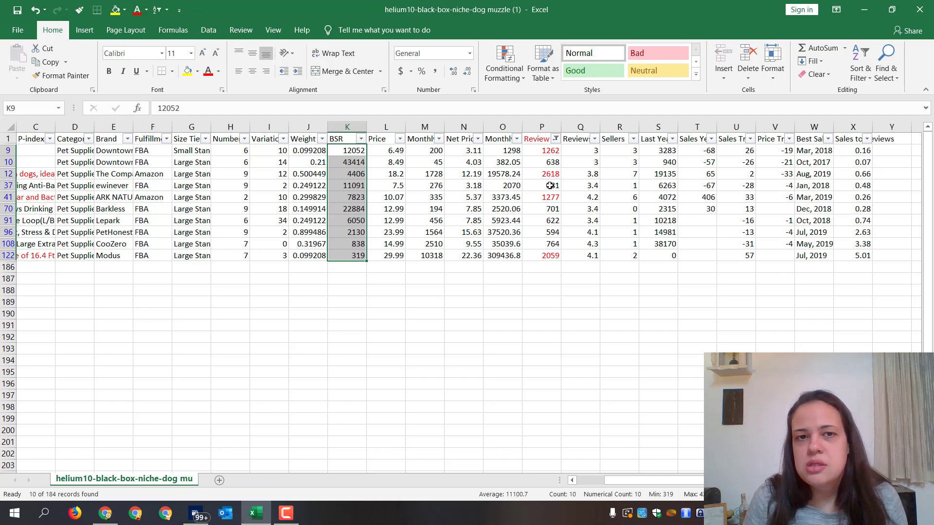
left_click_drag(550, 155, 554, 258)
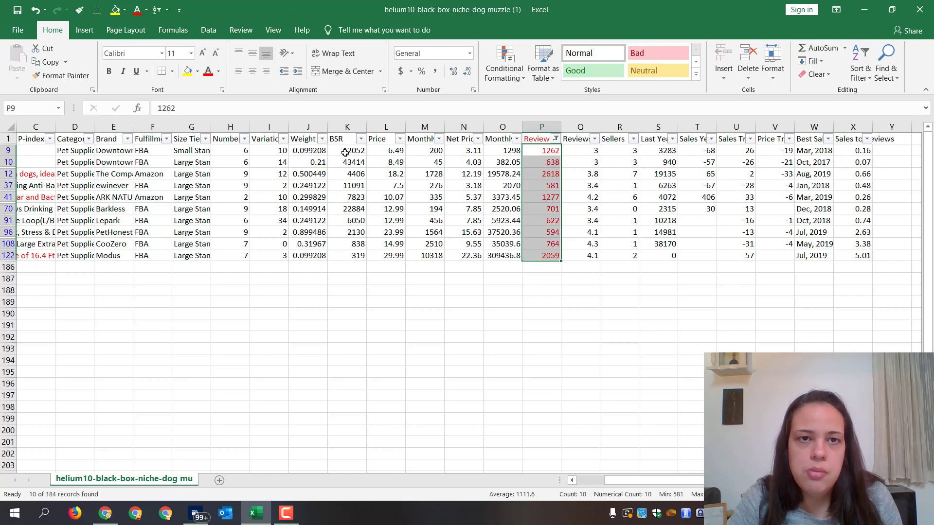
left_click_drag(345, 153, 346, 257)
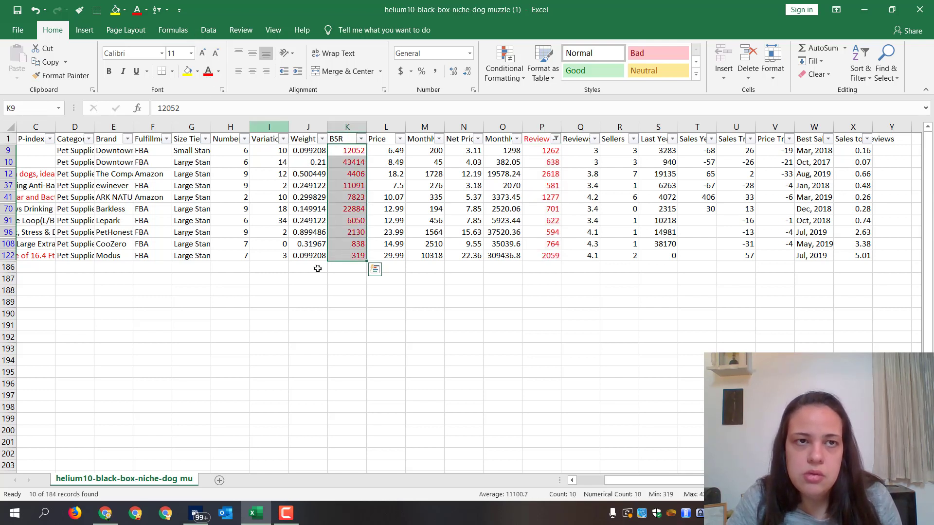
left_click(506, 209)
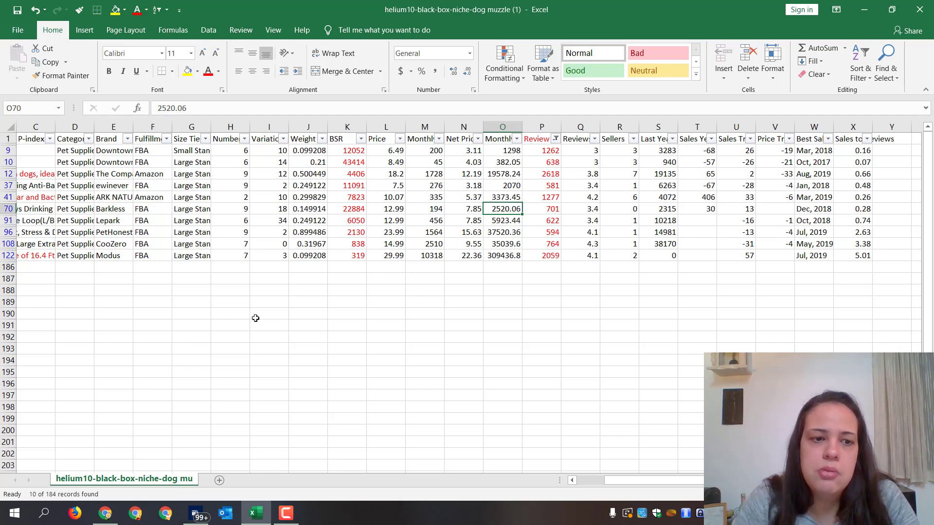
Step: Review the filtered products' Review Count values in Excel alongside the product results in Black Box
left_click(105, 513)
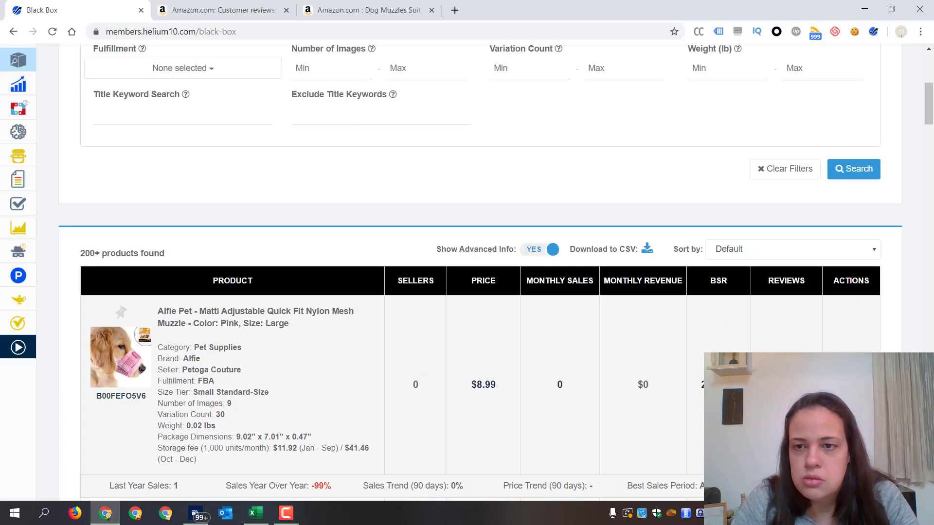
left_click(255, 514)
left_click_drag(546, 154, 547, 256)
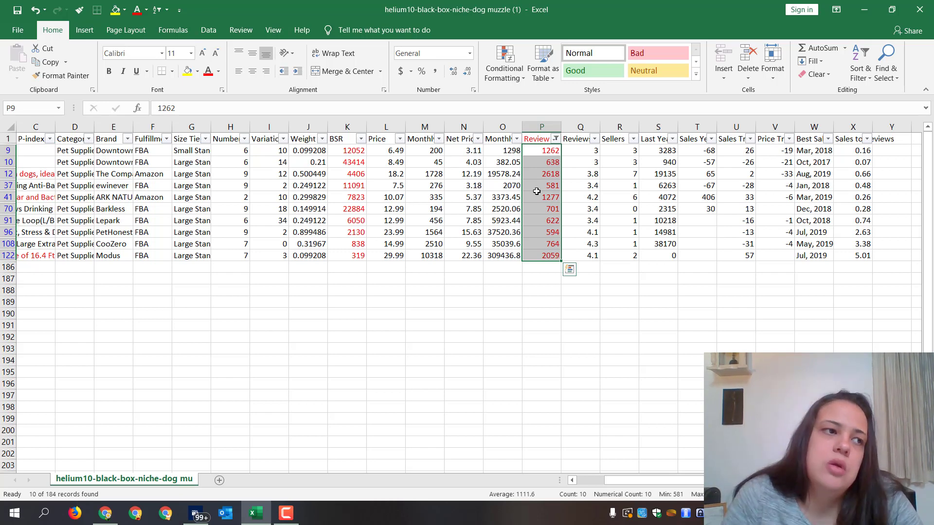
left_click(105, 513)
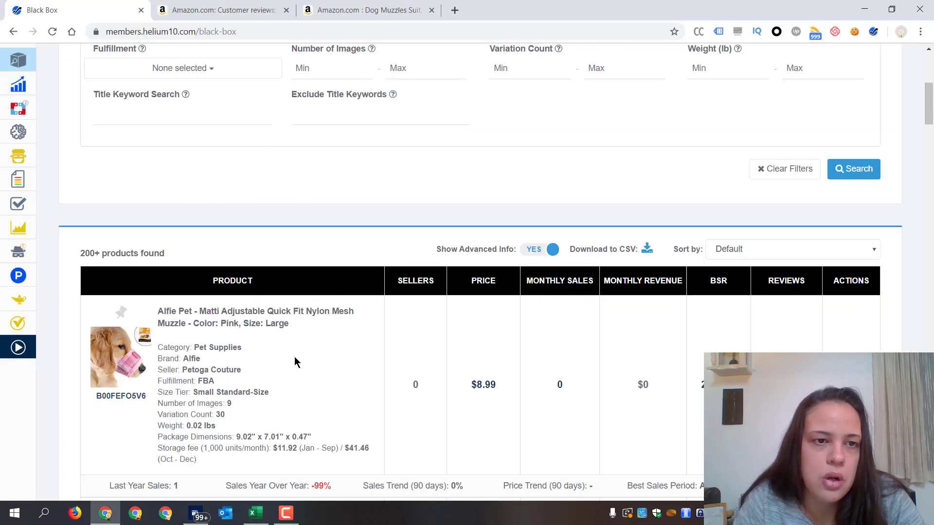
scroll(294, 360, "down", 3)
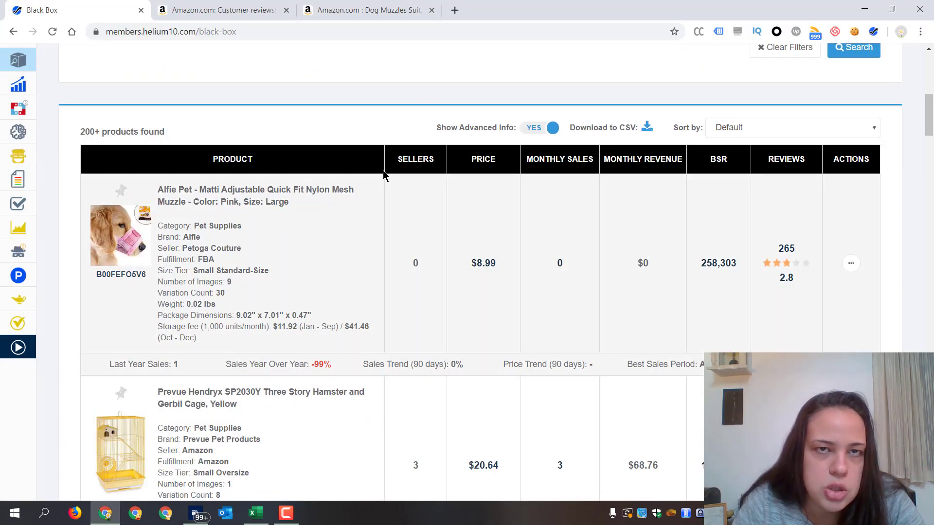